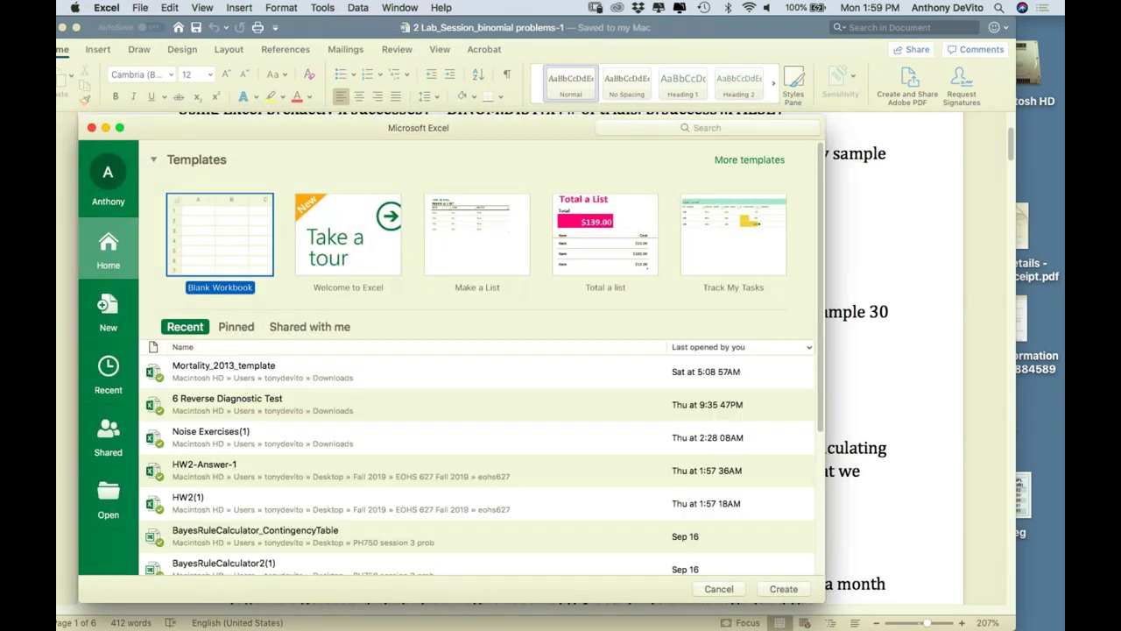
Create a blank workbook in Microsoft Excel and bring it in front of the Word document
click(92, 128)
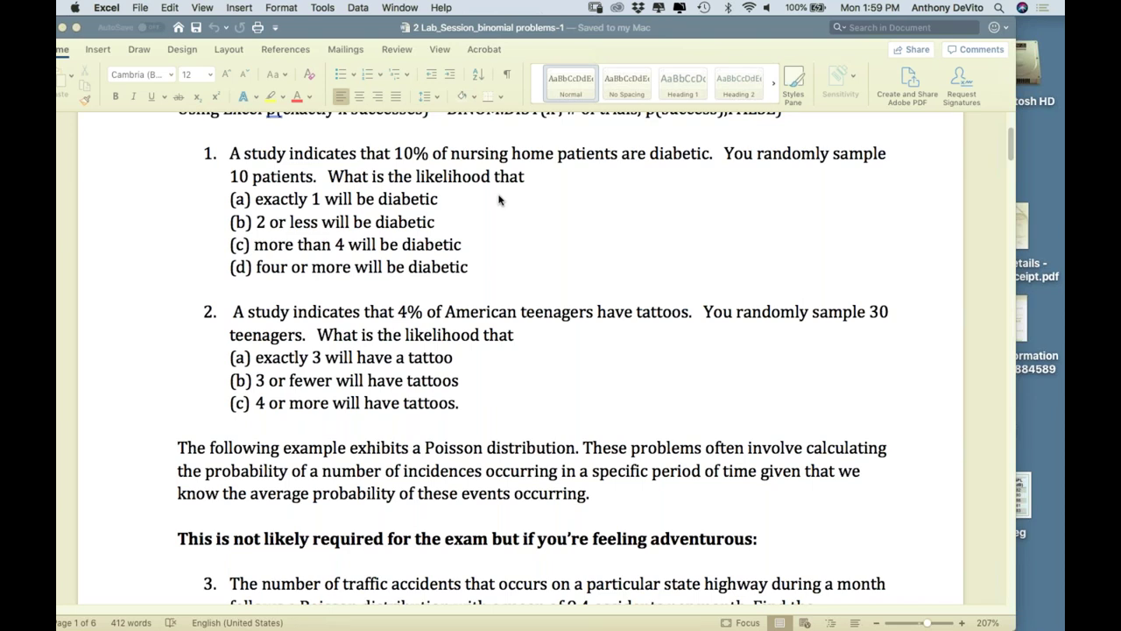
mouse_move(517, 624)
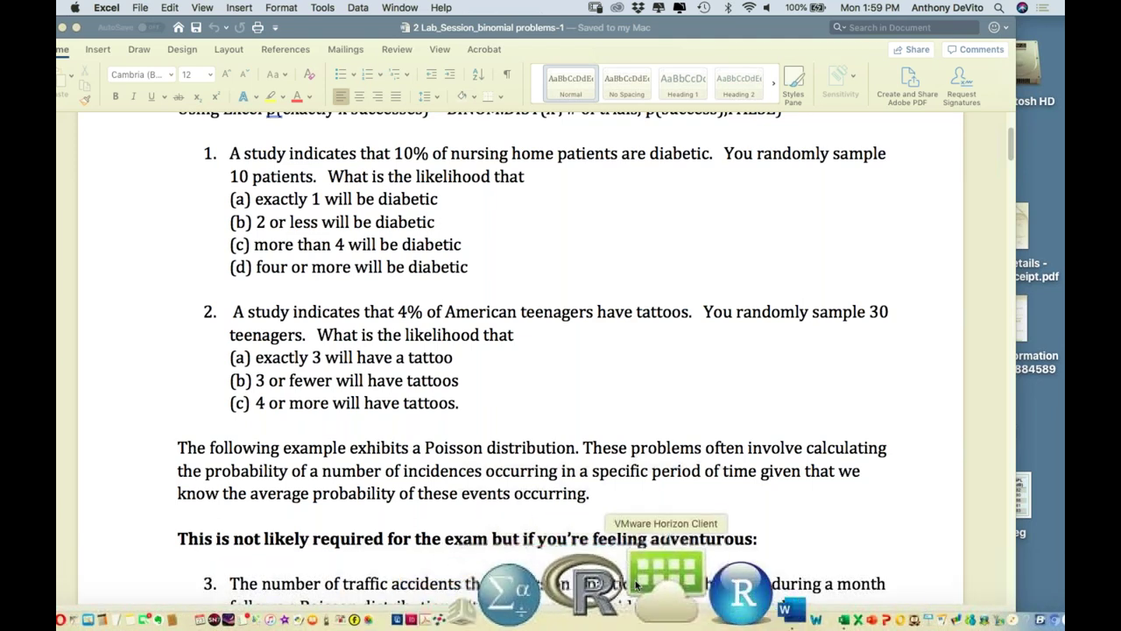
click(705, 585)
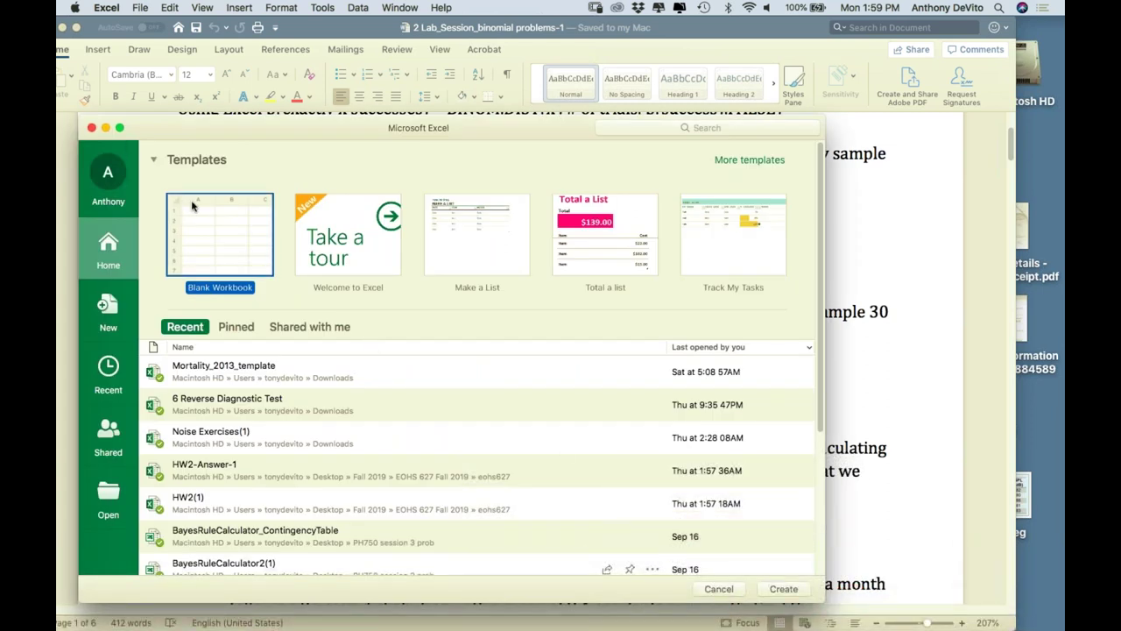
key(super+q)
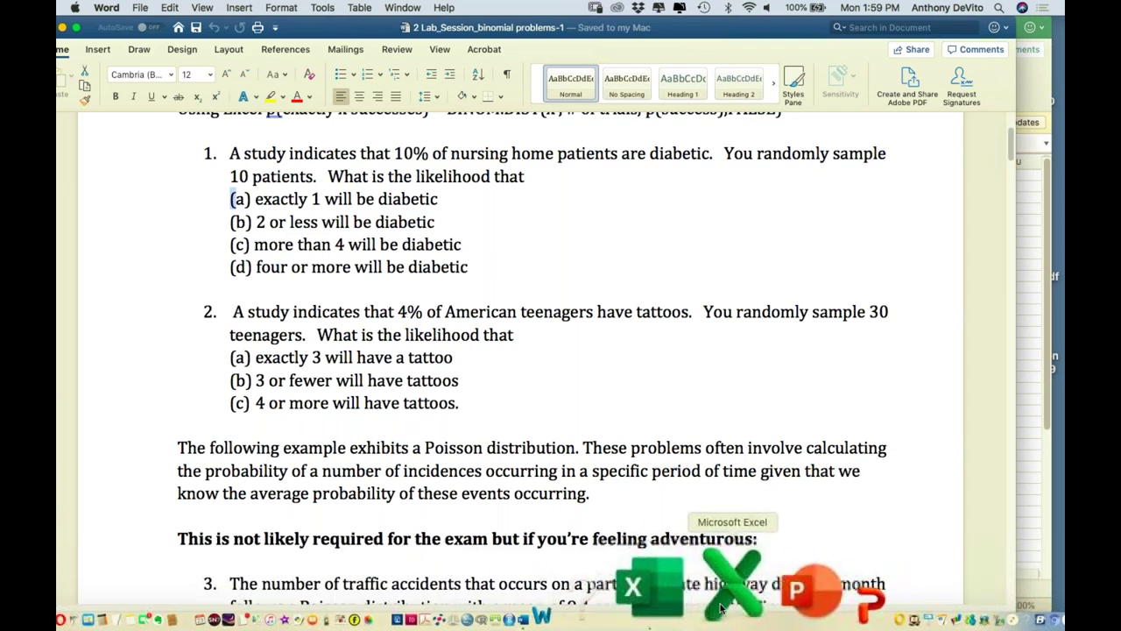
click(708, 598)
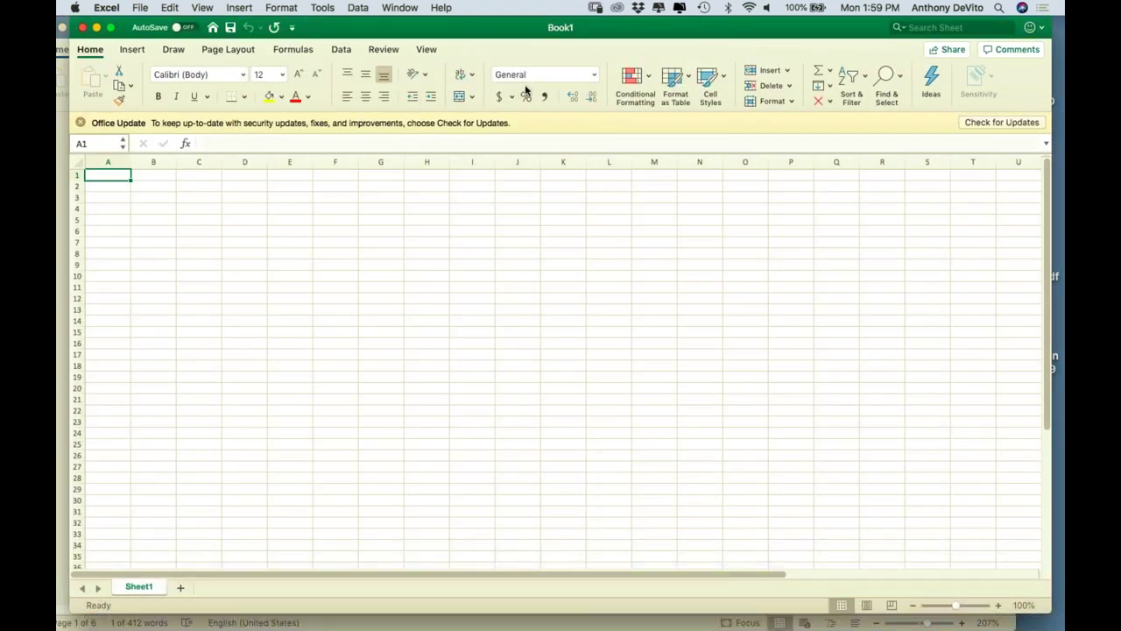
Set the worksheet zoom to 250%
click(426, 50)
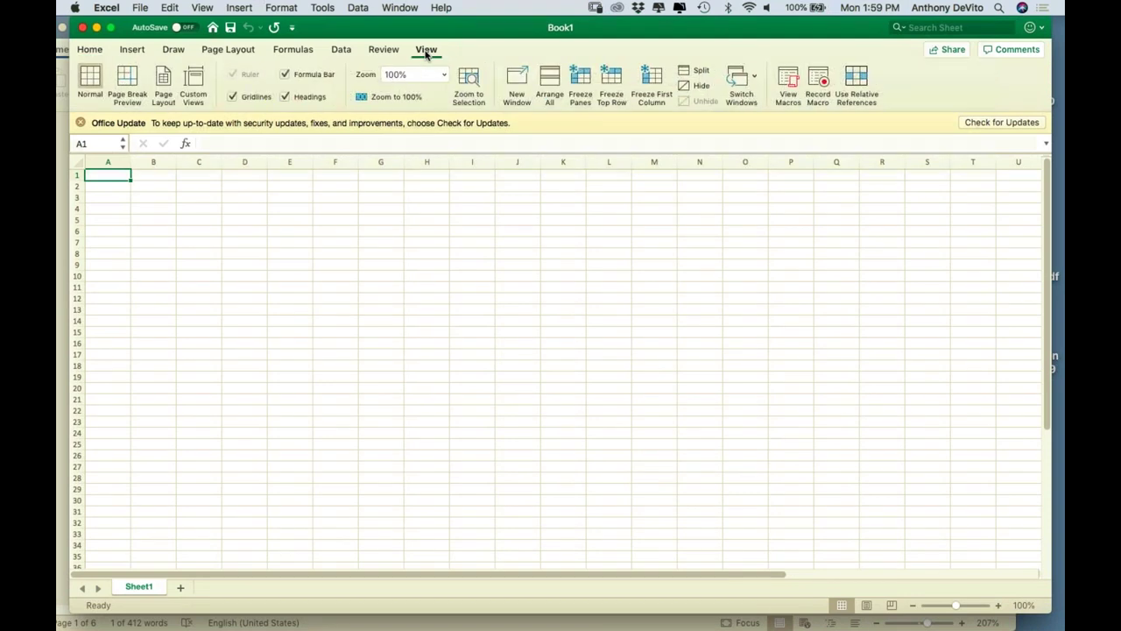
click(443, 74)
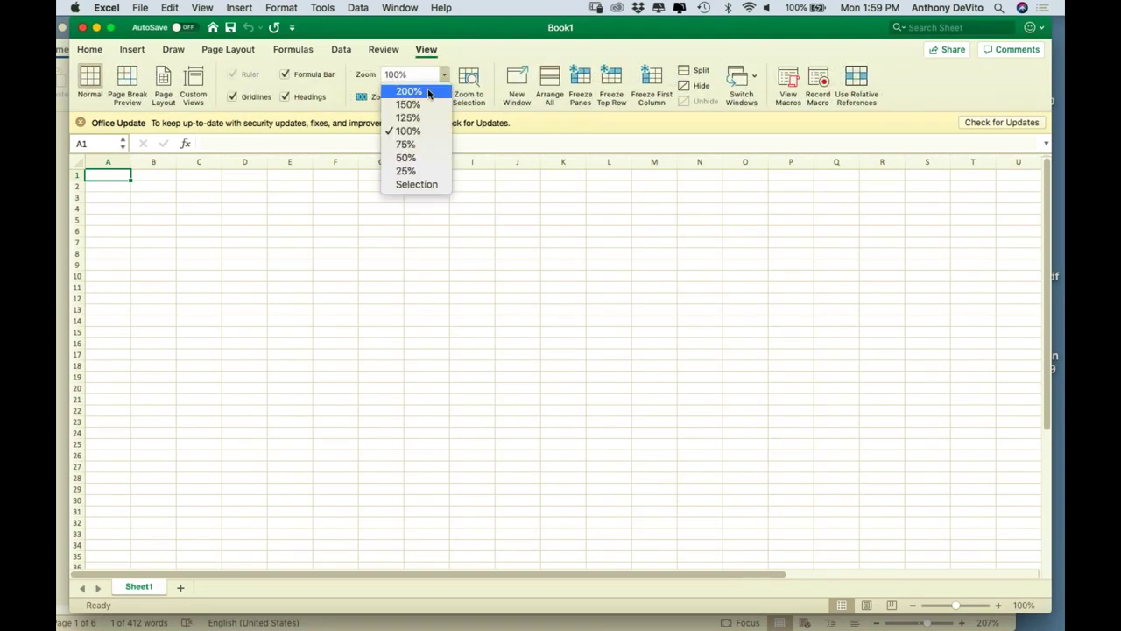
click(428, 93)
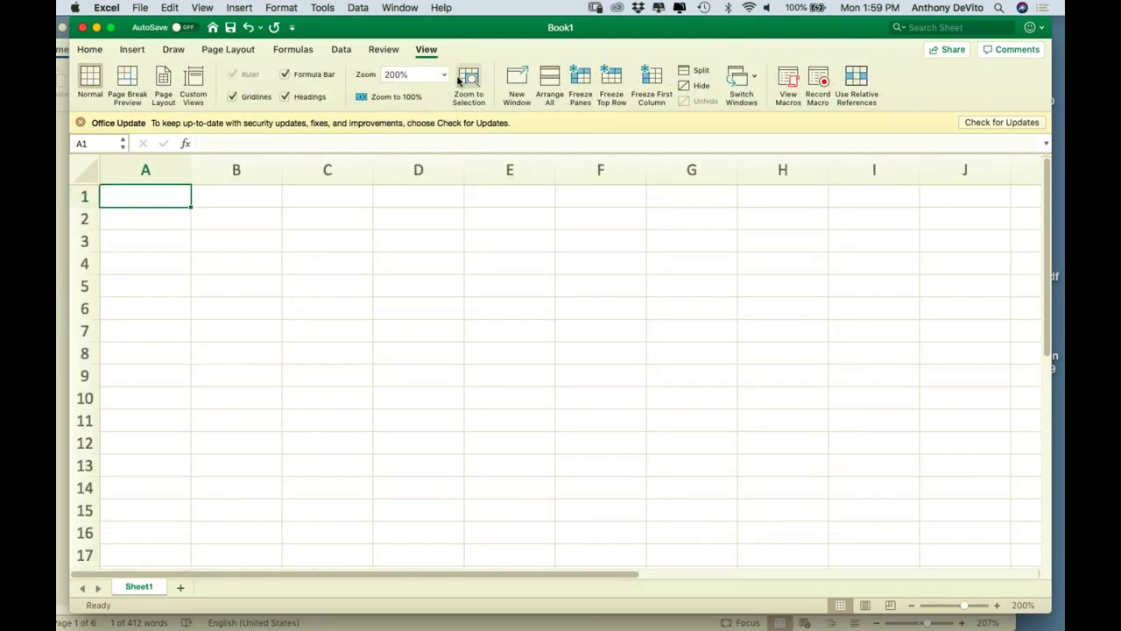
click(424, 76)
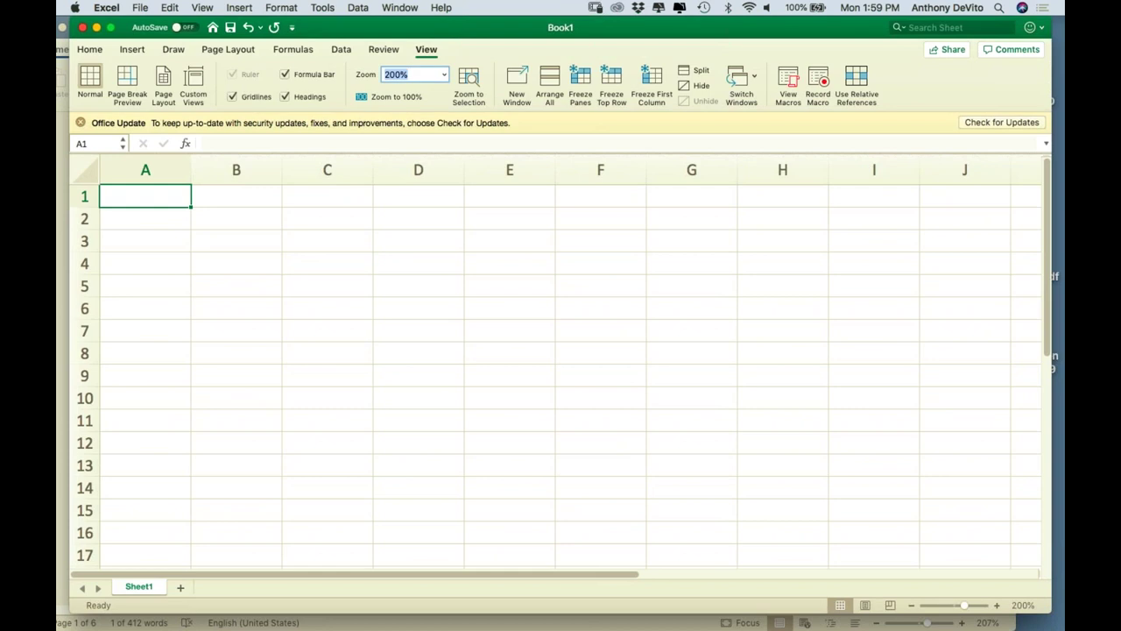
text(250)
key(Return)
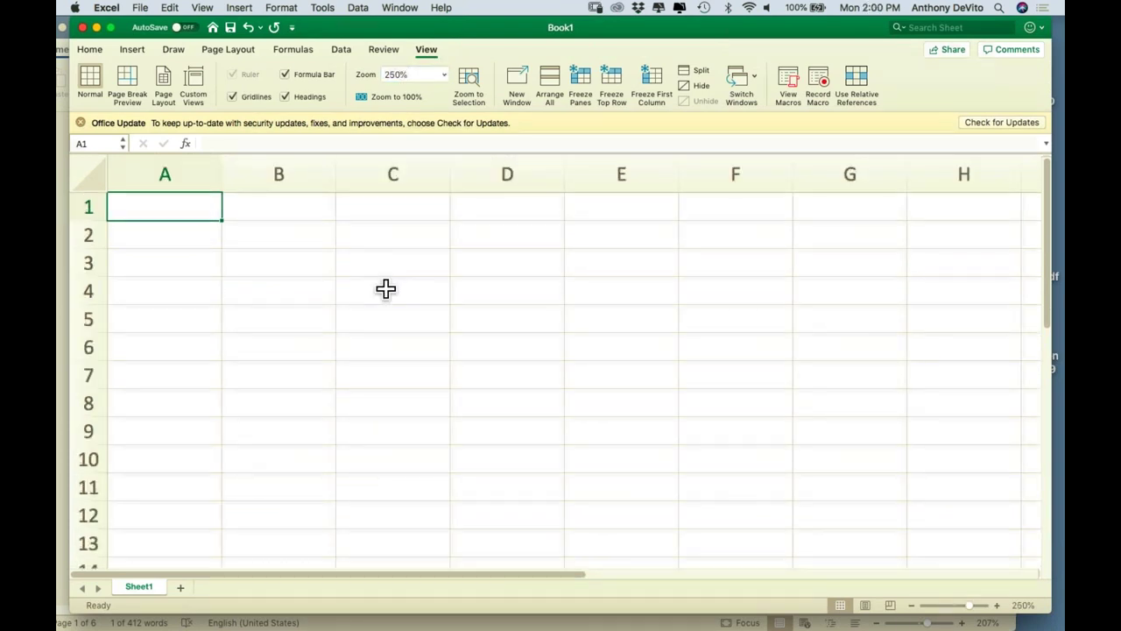
Enter =binomdist(1,10,.1,false) in cell C2 to calculate the probability of exactly 1 diabetic among 10 patients
click(374, 240)
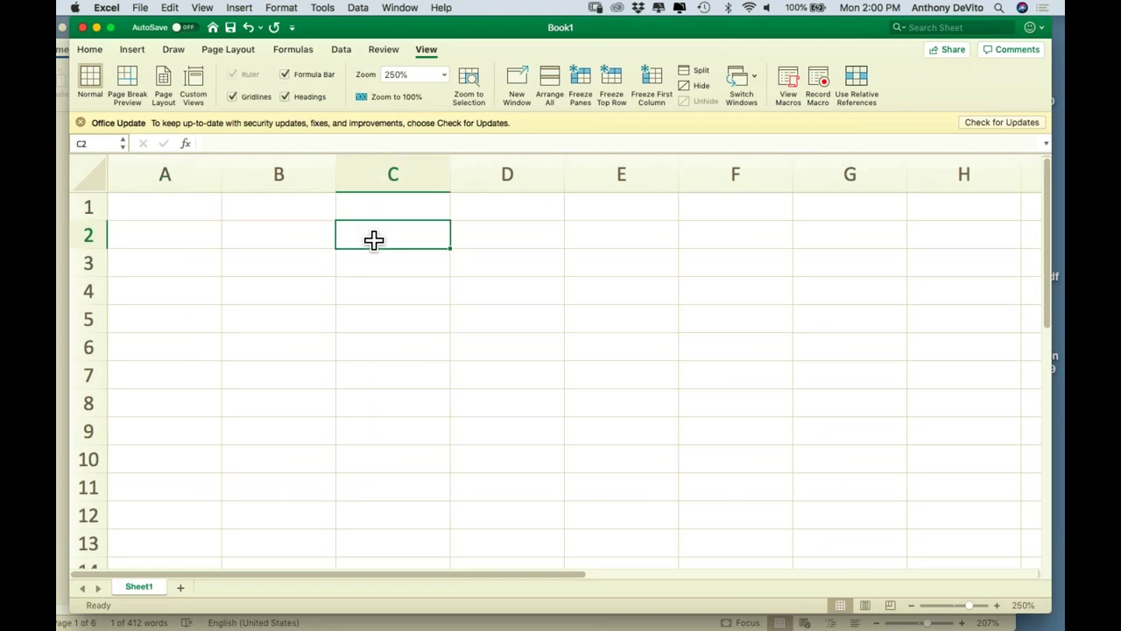
text(=)
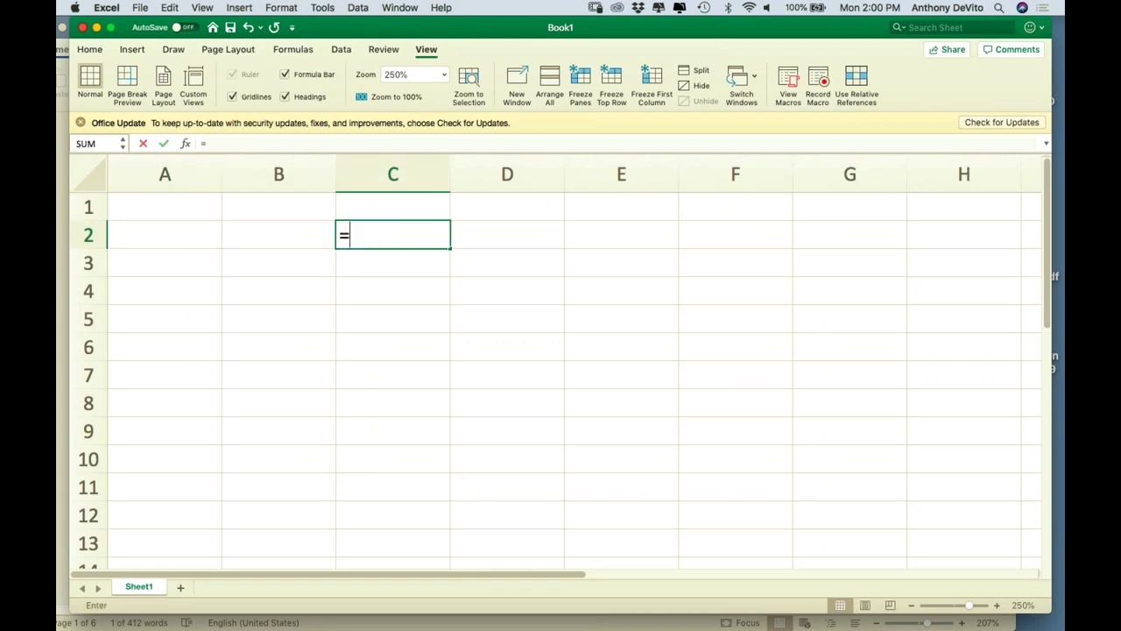
text(binomdist)
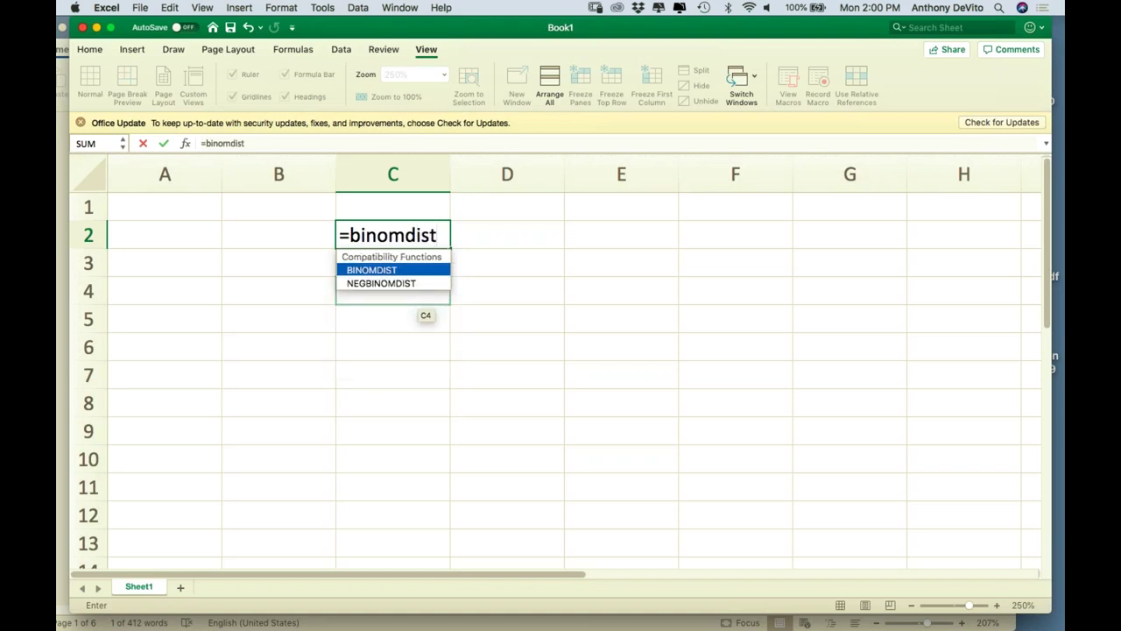
double_click(389, 272)
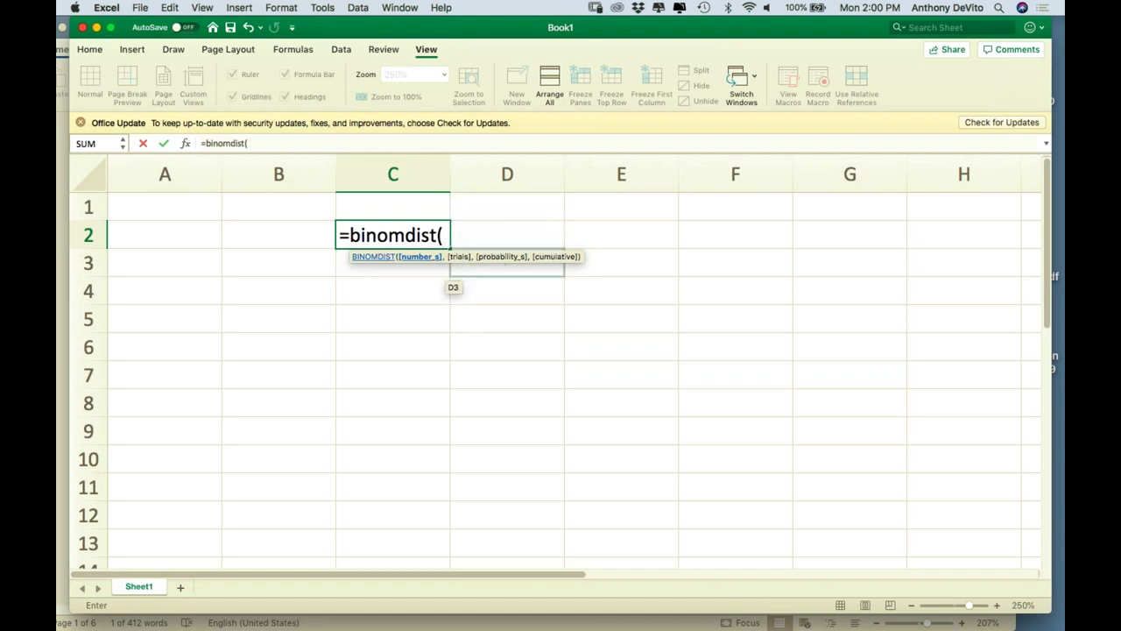
text(10,)
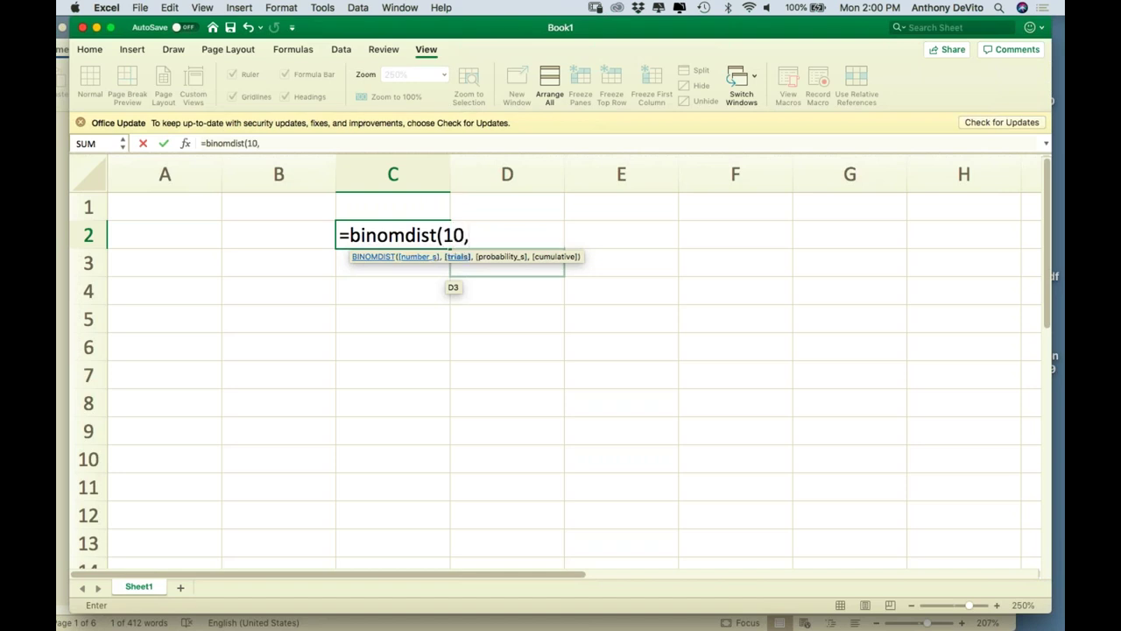
text(.1)
text(,)
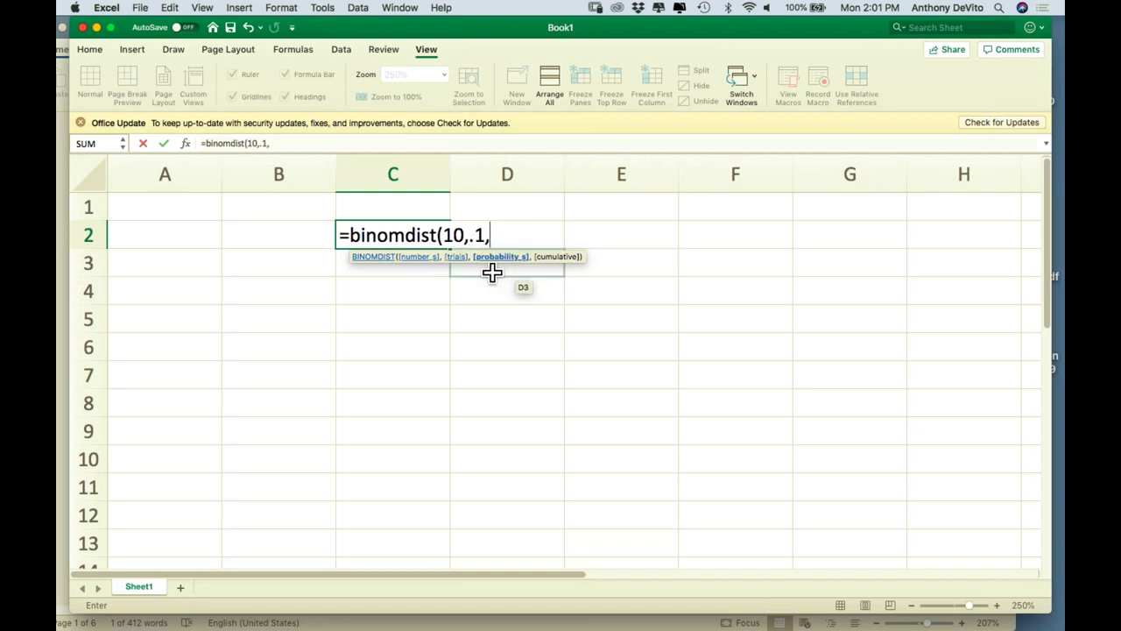
click(442, 234)
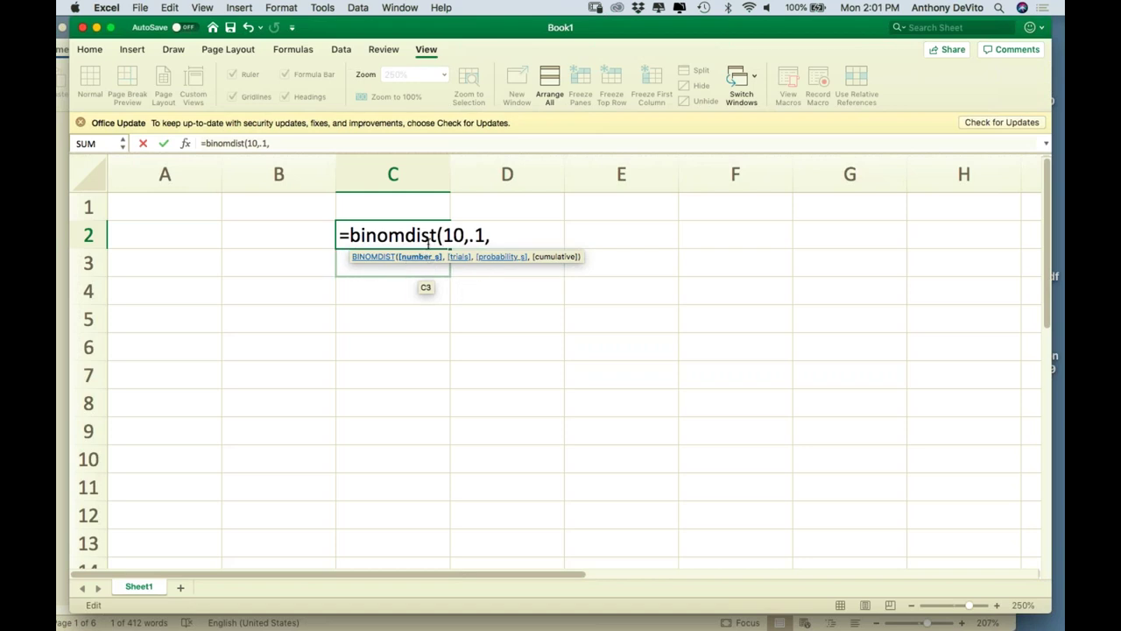
text(1,)
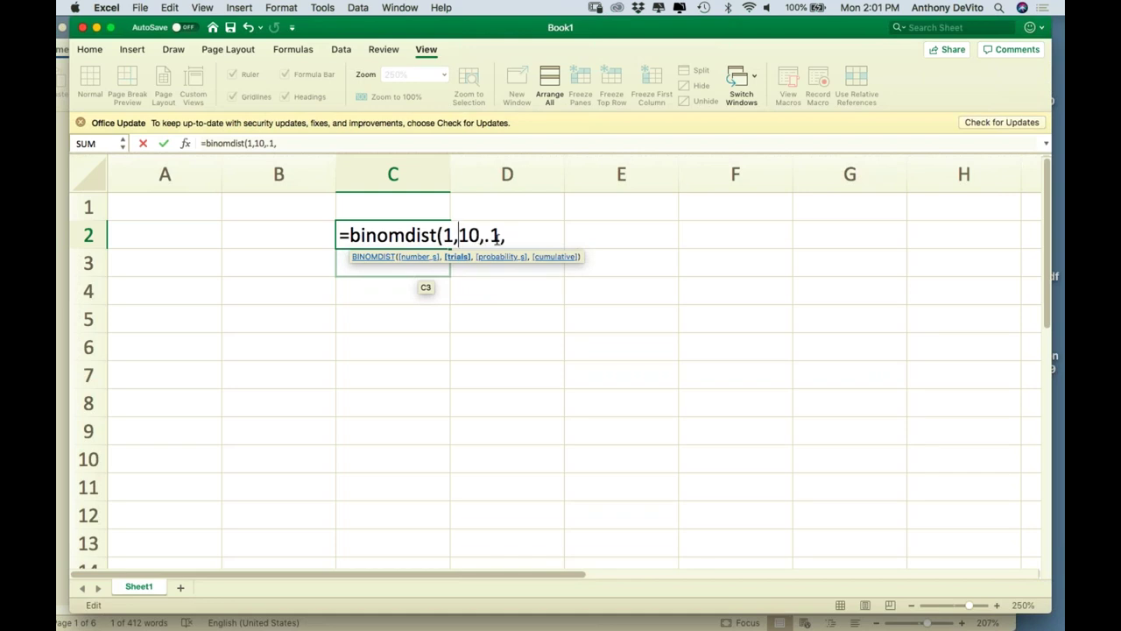
click(508, 235)
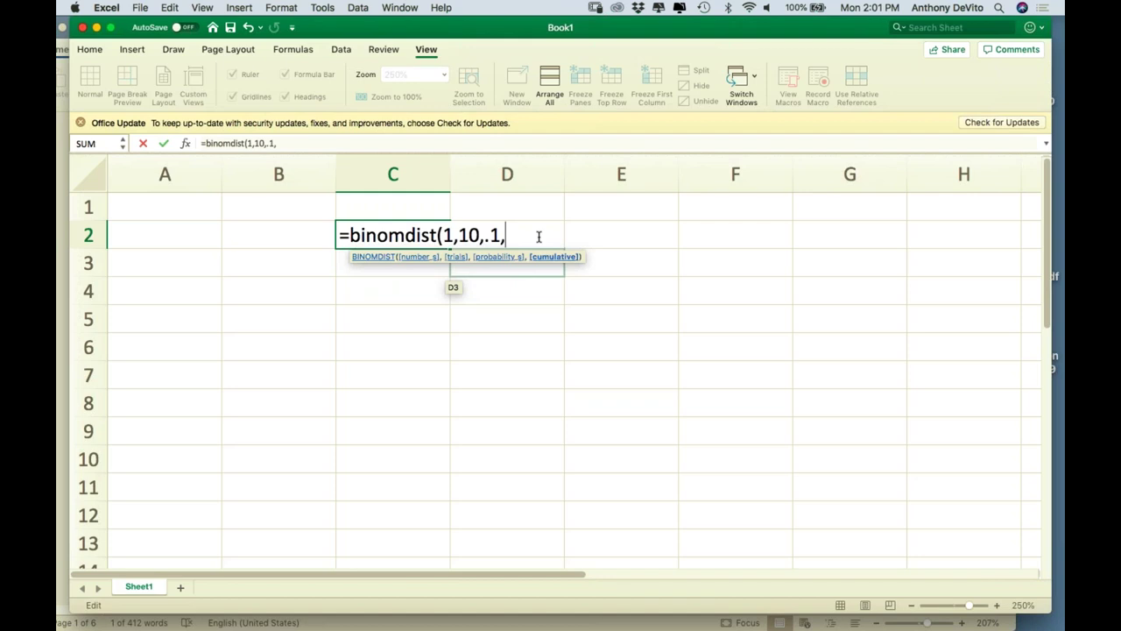
text(false))
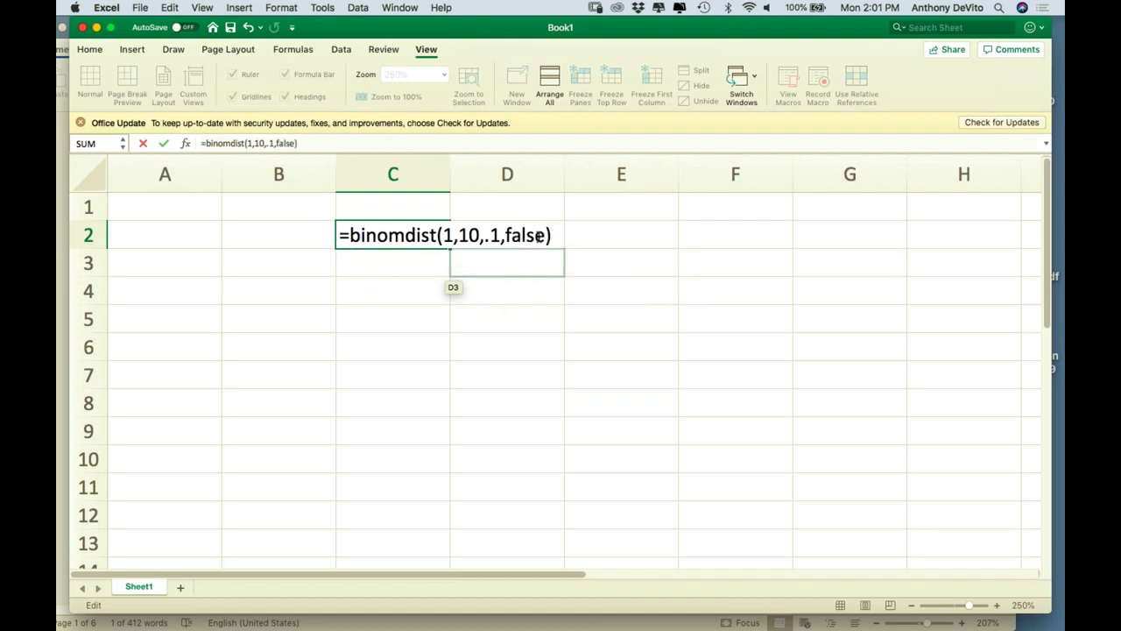
key(Return)
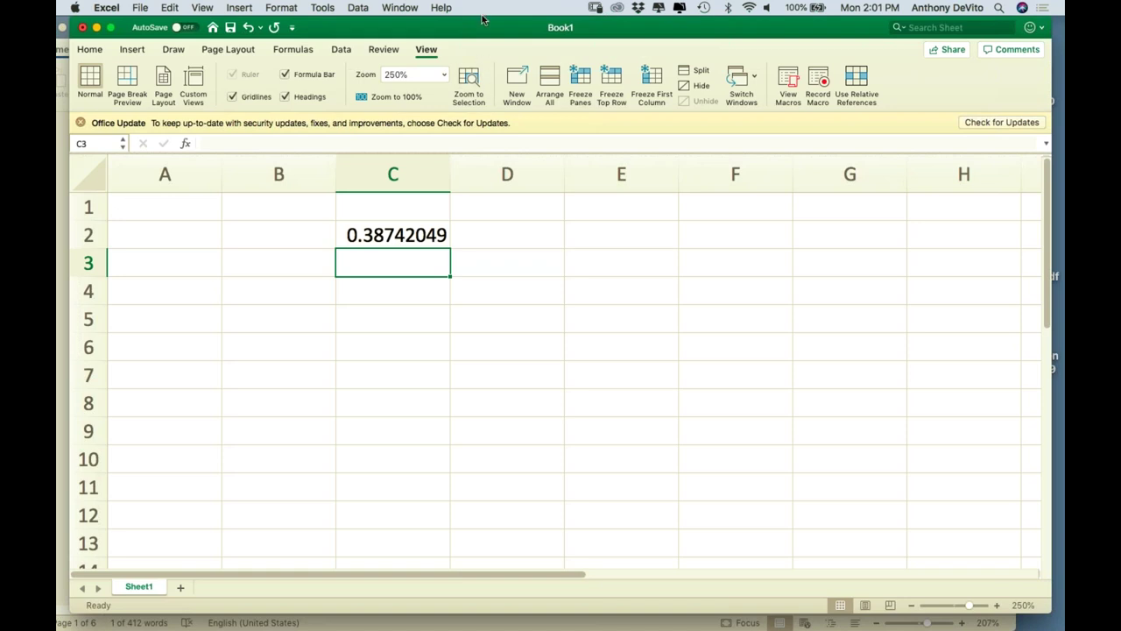
Lower the workbook window a little, and label the outcomes with 1 in cell B2 and 0 in cell B1
drag(484, 20, 496, 72)
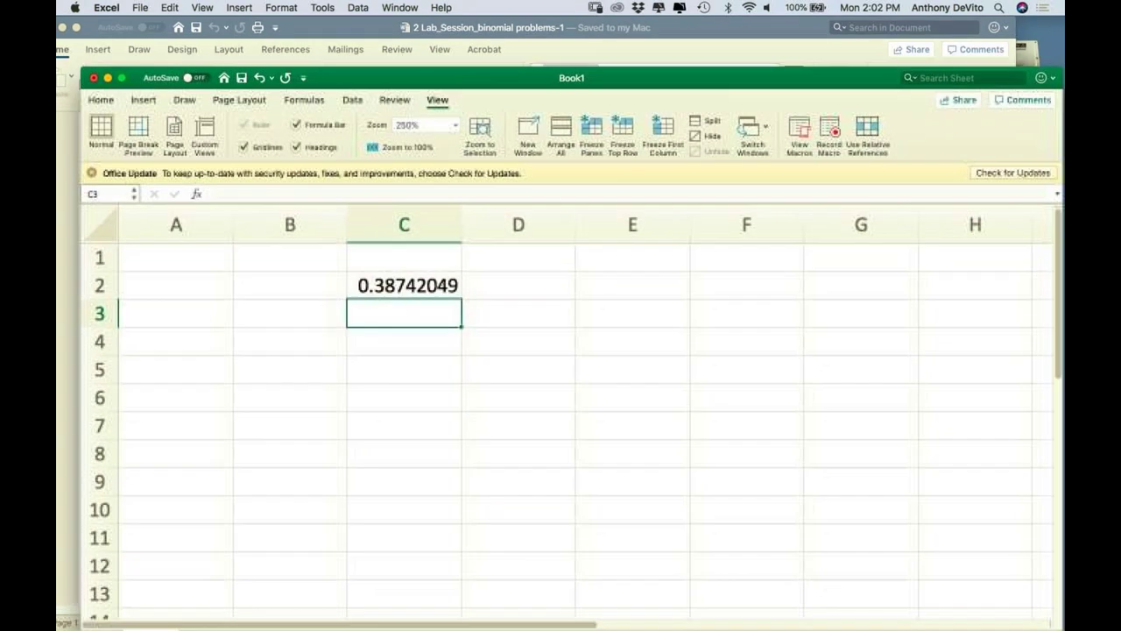
click(313, 284)
text(1)
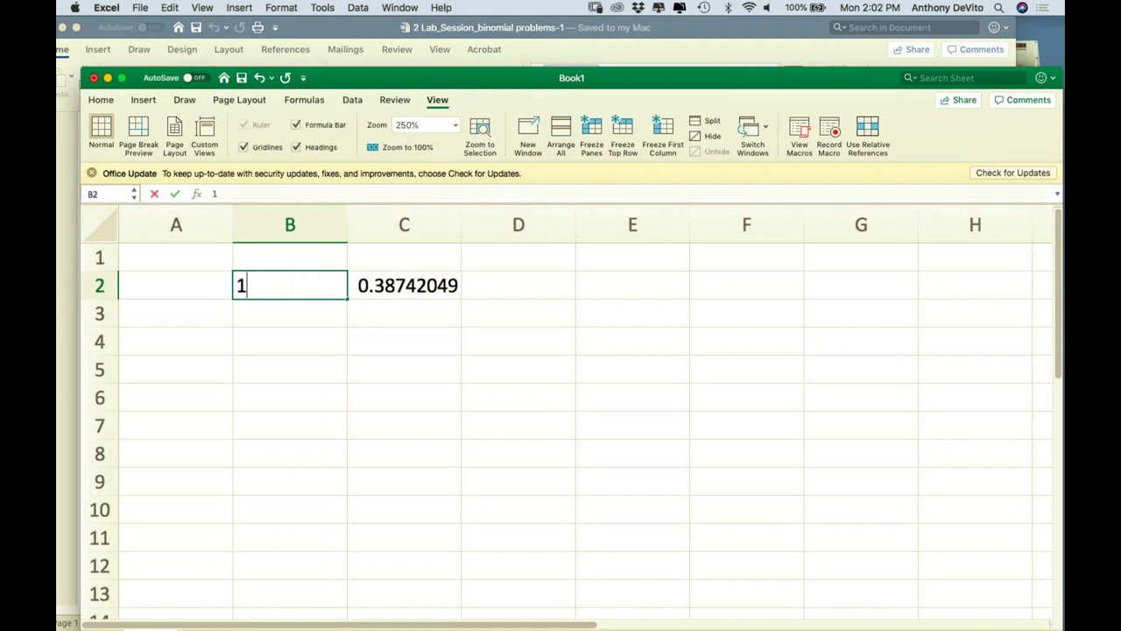
key(Return)
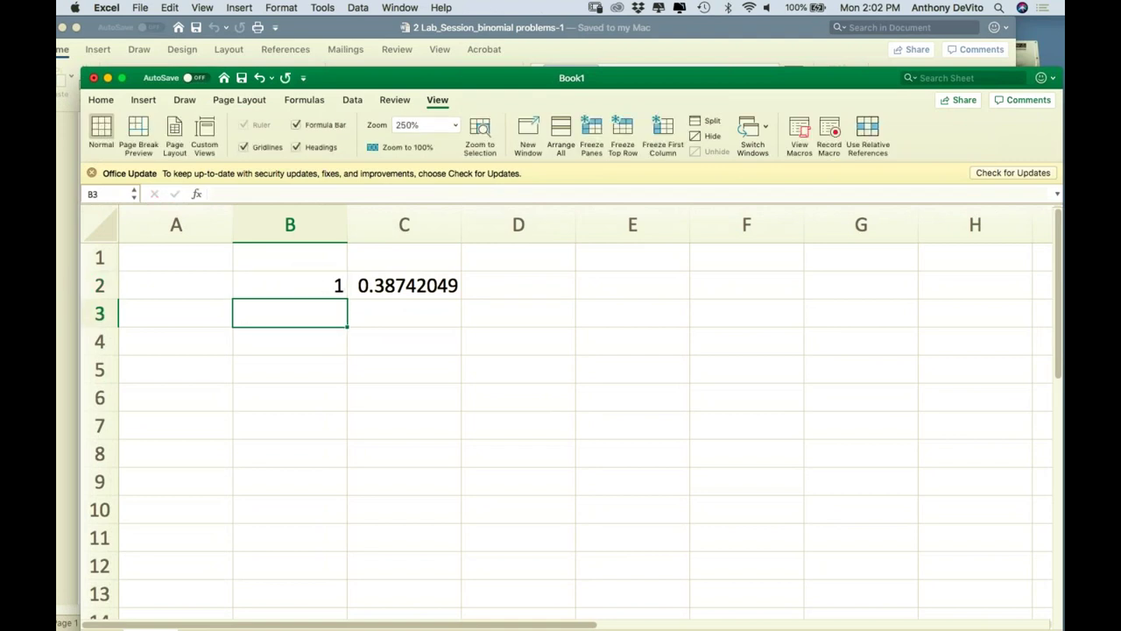
click(318, 263)
text(0)
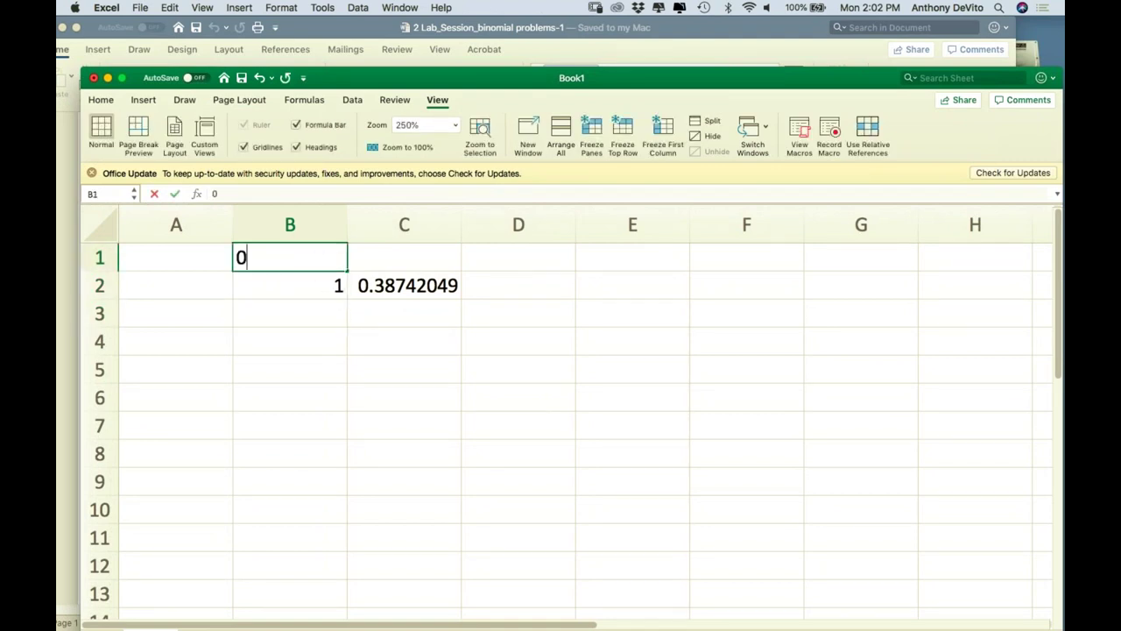
key(Tab)
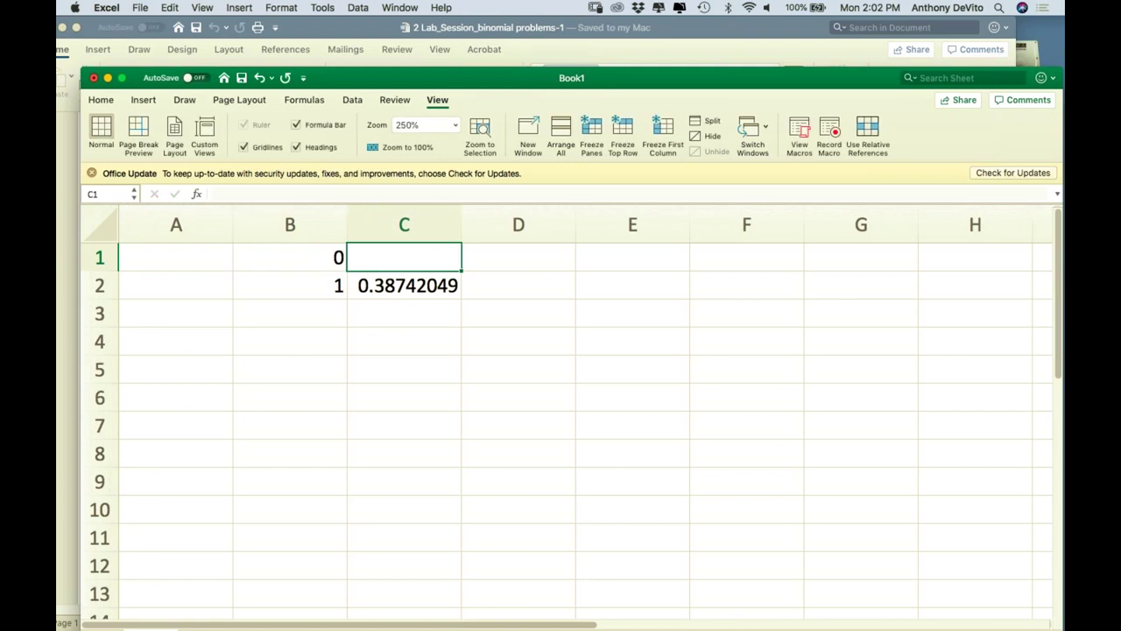
Enter =binomdist(0,10,.1,false) in cell C1 to calculate the probability of 0 diabetic patients
text(=binomdist)
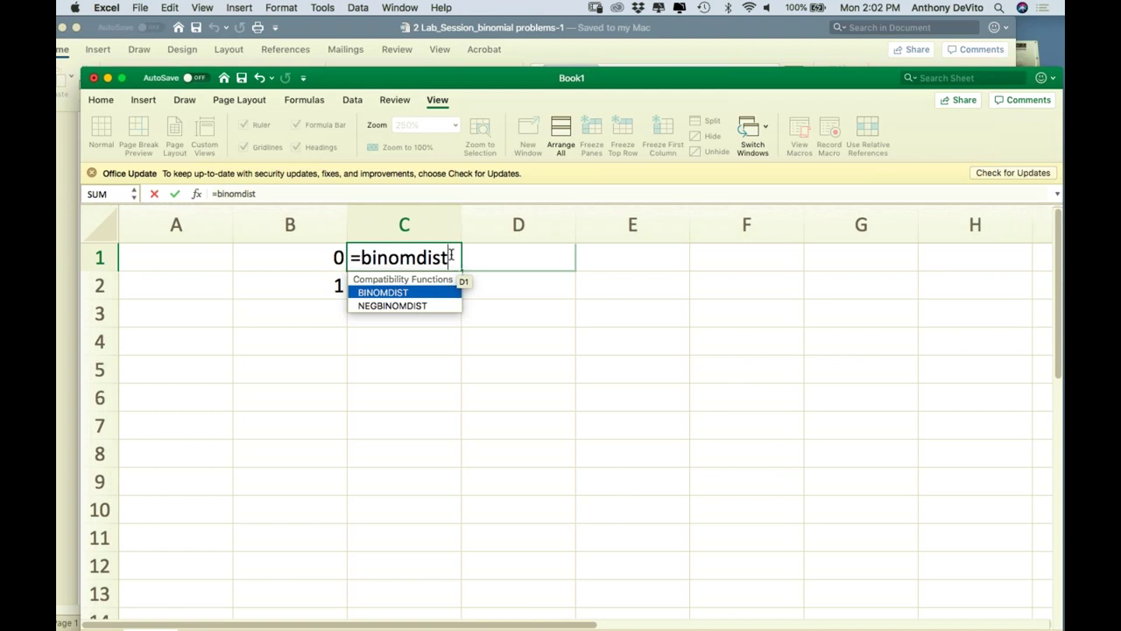
text(()
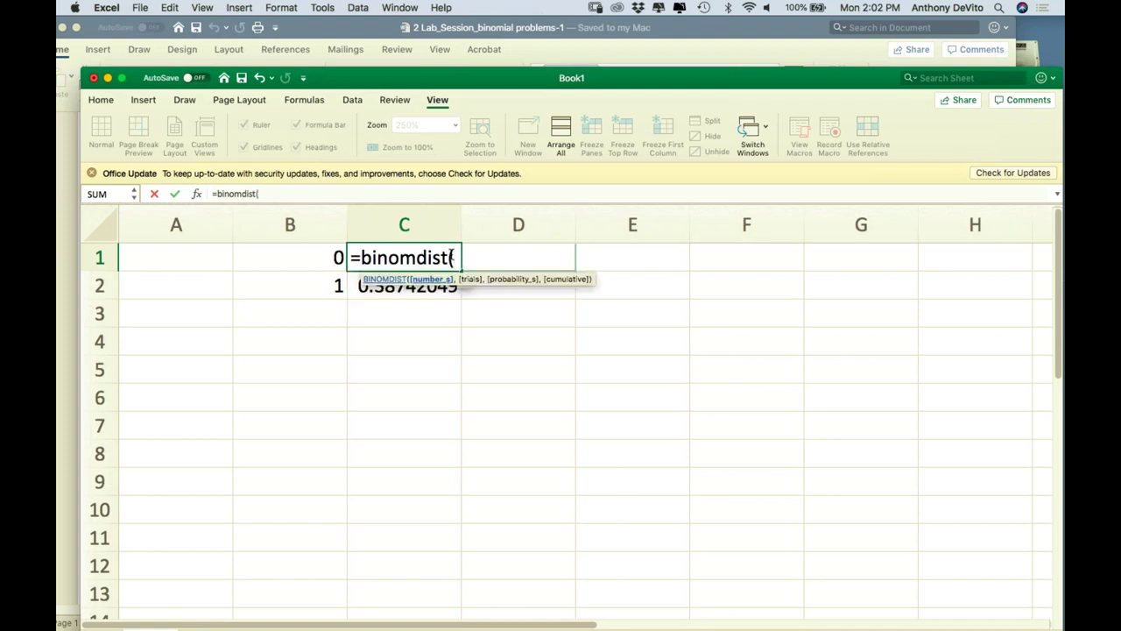
text(0,10,)
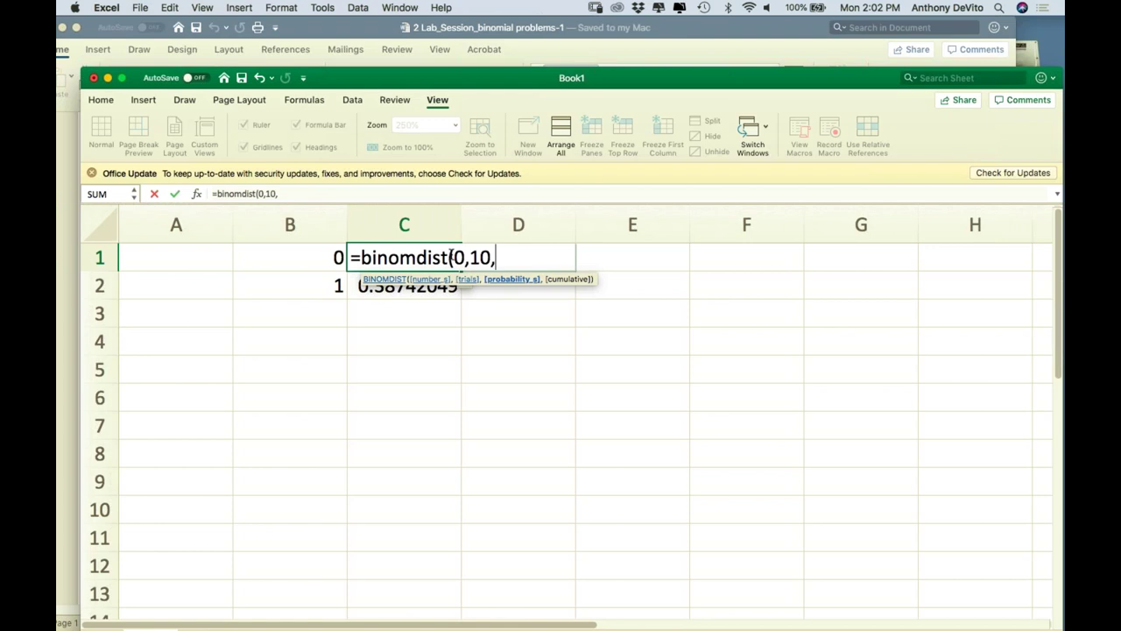
text(.1,fa)
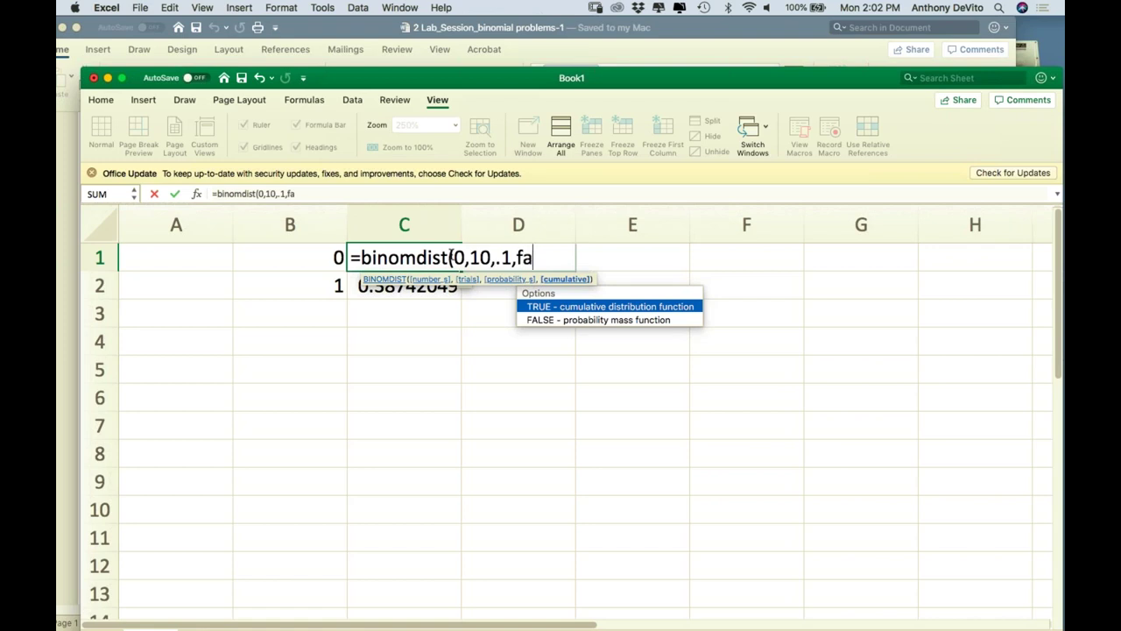
text(lse))
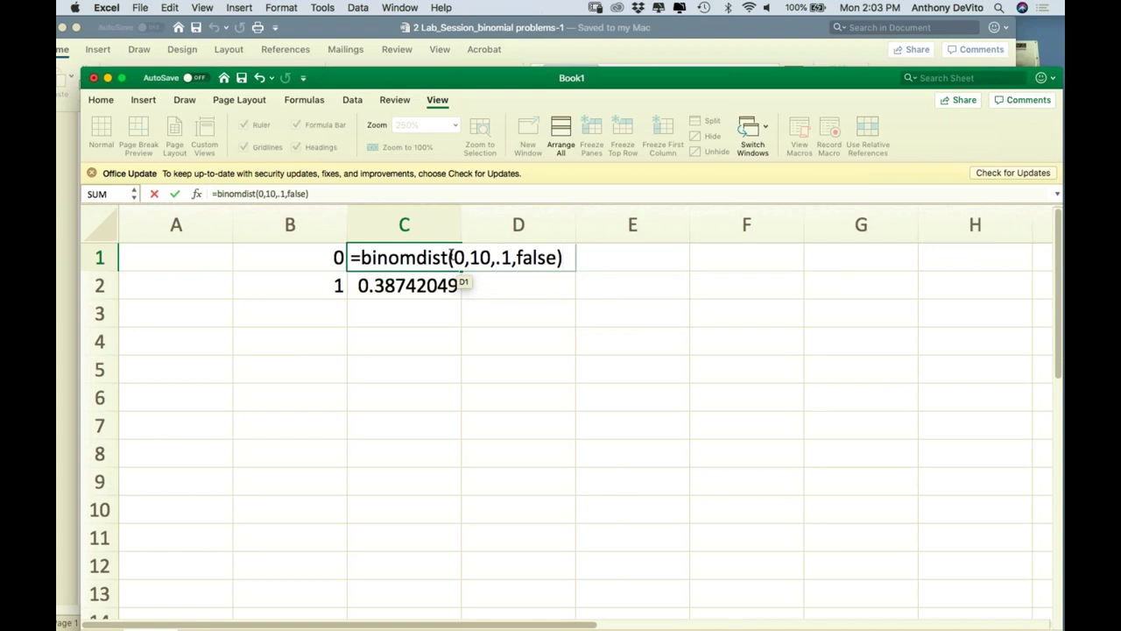
key(Return)
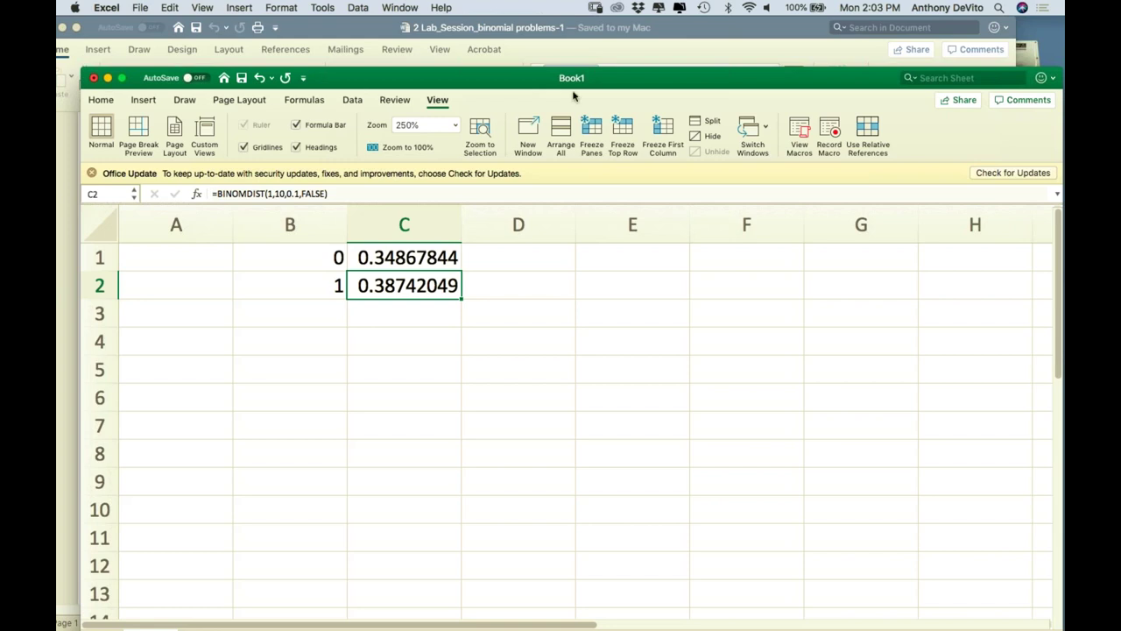
Shift the Word problem sheet aside, return to the Excel workbook and enter 2 in cell B3
drag(700, 23, 826, 27)
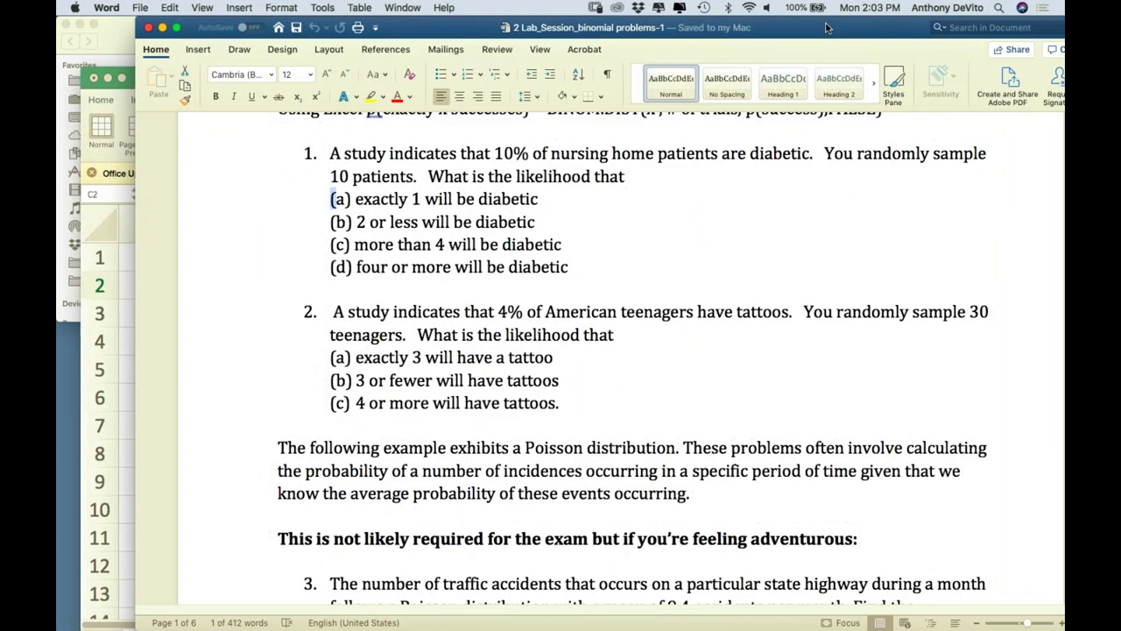
click(118, 286)
click(330, 308)
text(2)
Enter =binomdist(2,10,.1,false) in cell C3 of the Excel workbook to calculate the probability of exactly 2 diabetics
click(395, 307)
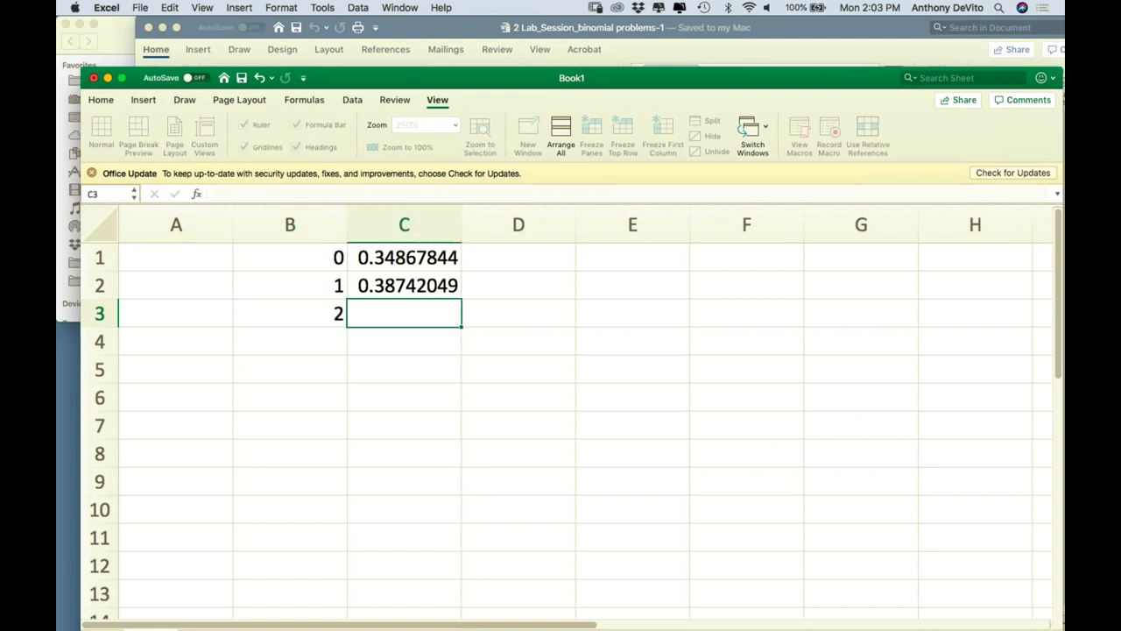
text(=bino)
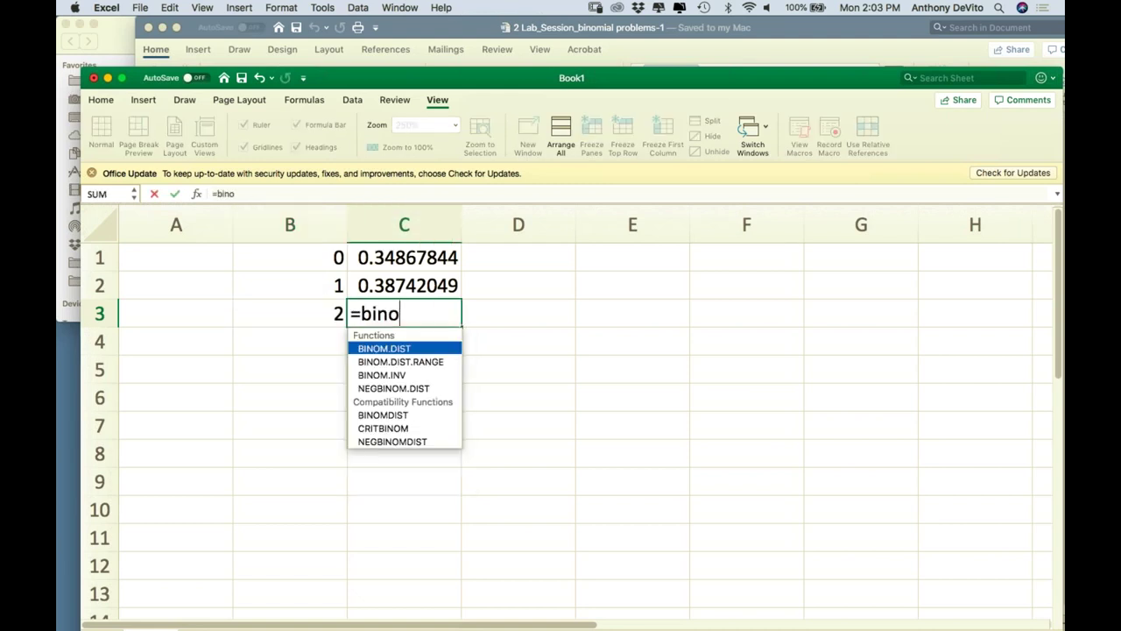
text(mdist()
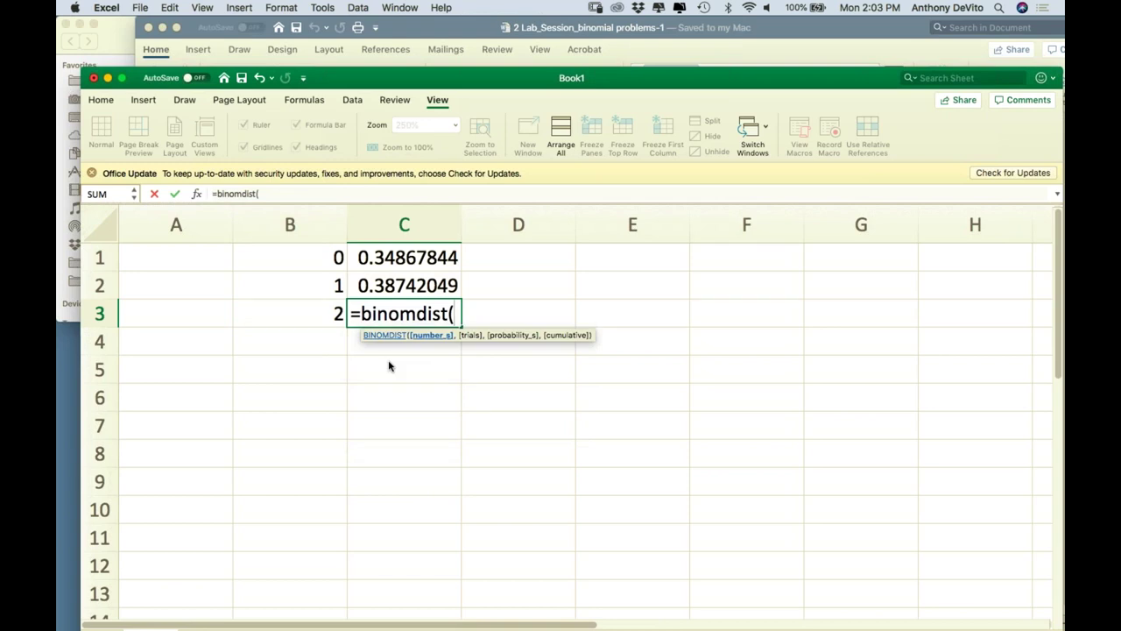
text(2,10)
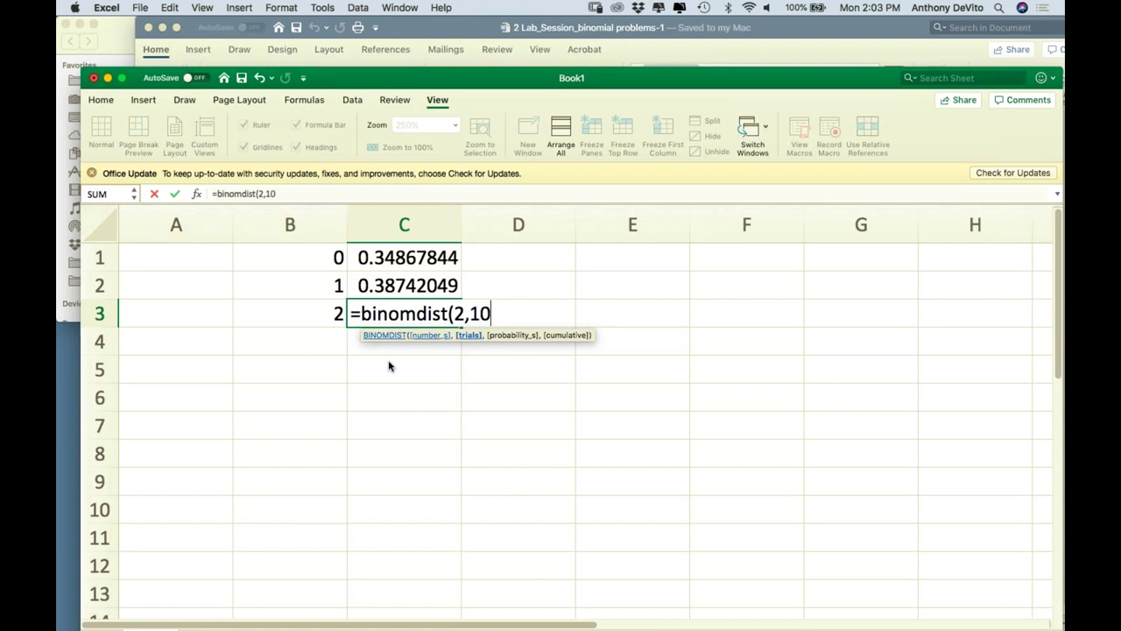
text(,)
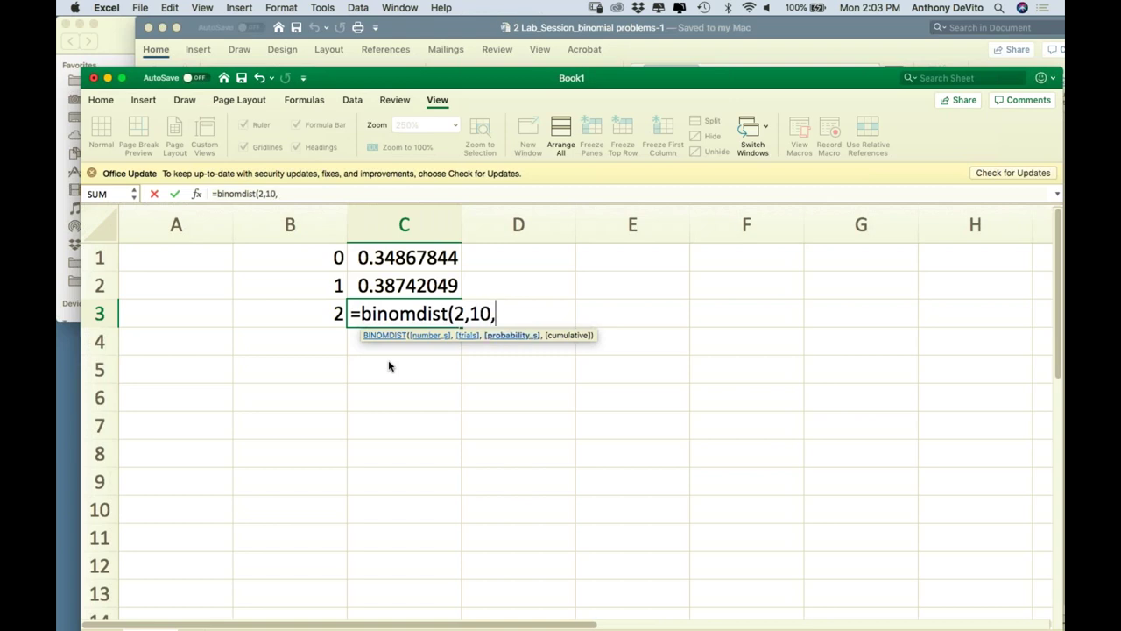
text(.1,fase)
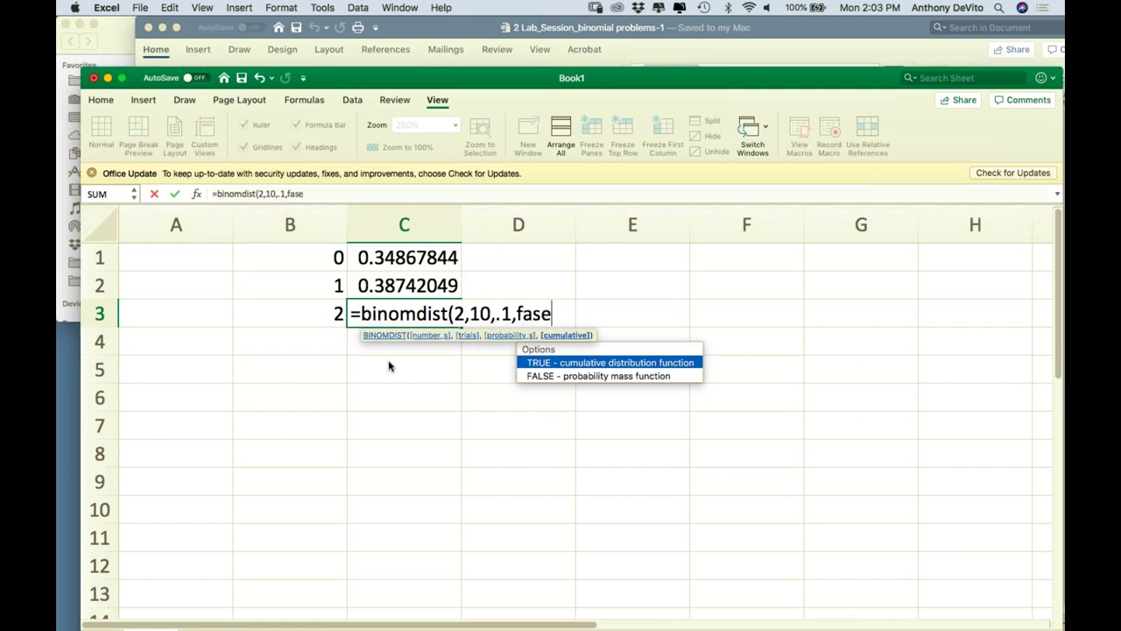
key(BackSpace)
key(BackSpace)
text(lse))
key(Return)
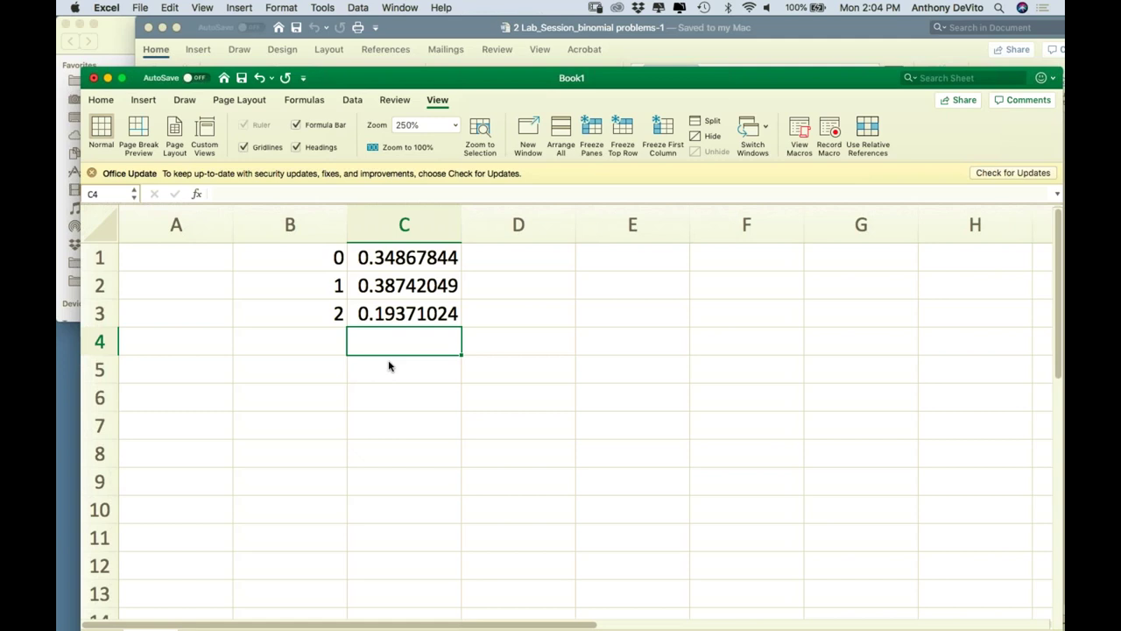
Enter a sum of C1:C3 in cell A3 to calculate the probability of 2 or fewer diabetics
click(203, 313)
text(=sum()
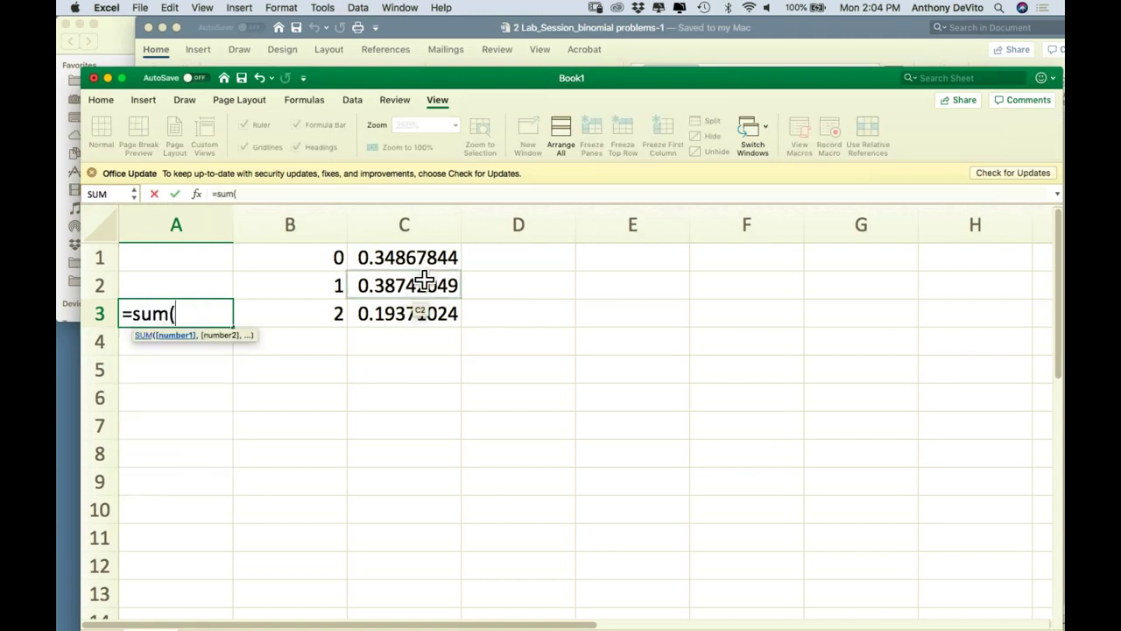
drag(418, 260, 394, 312)
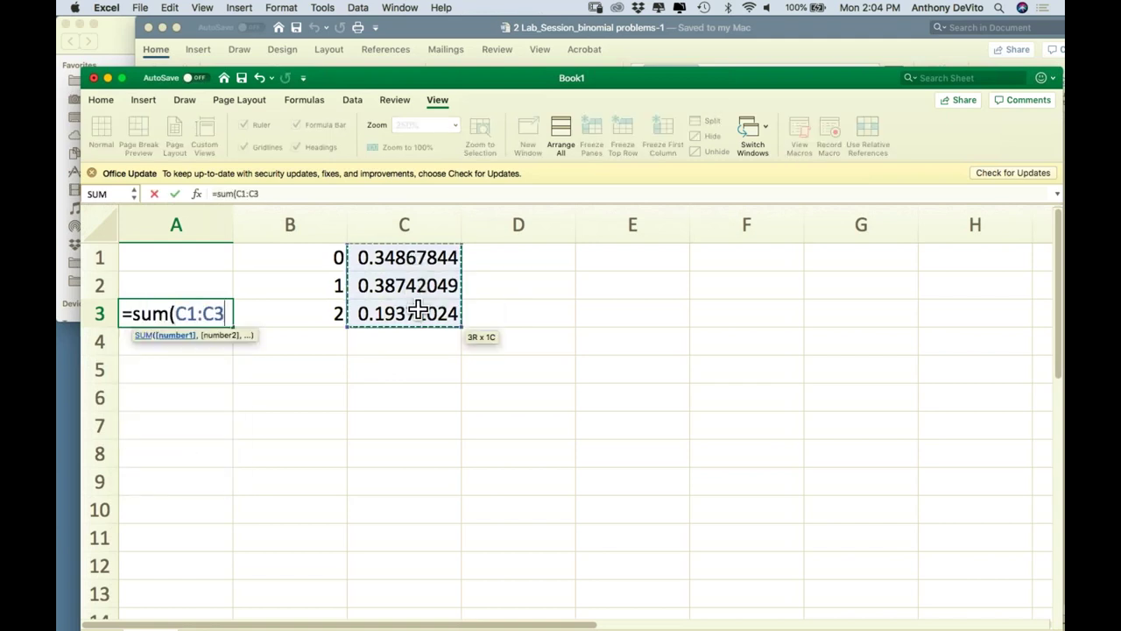
key(Return)
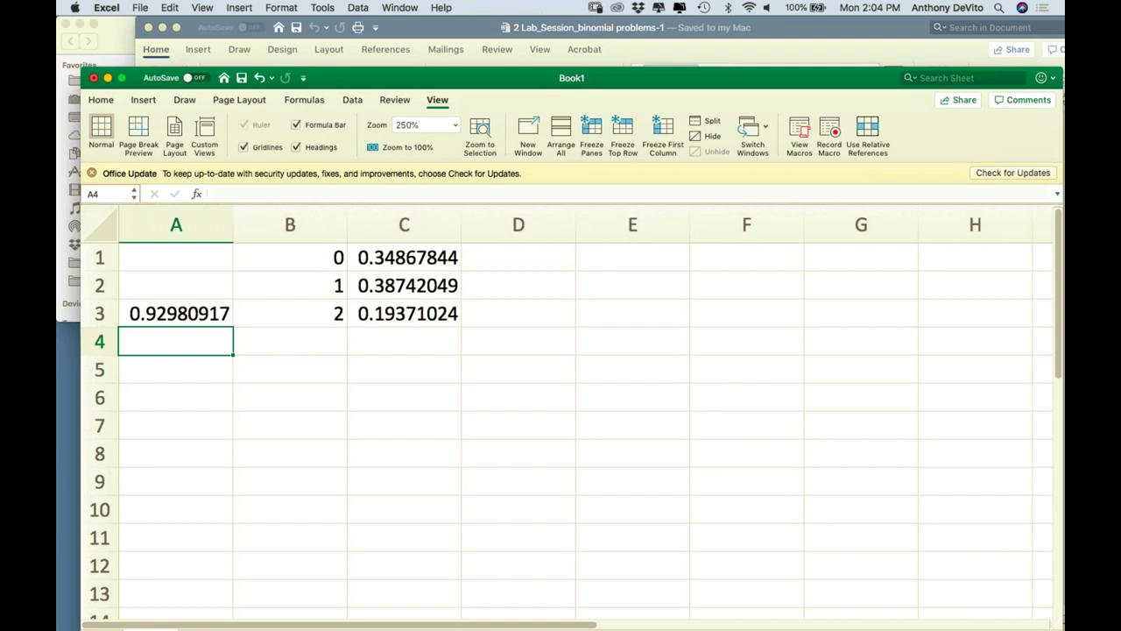
Check the next question in the Word problem sheet, return to Excel and list outcomes 3 through 10 in cells B4 to B11
click(457, 31)
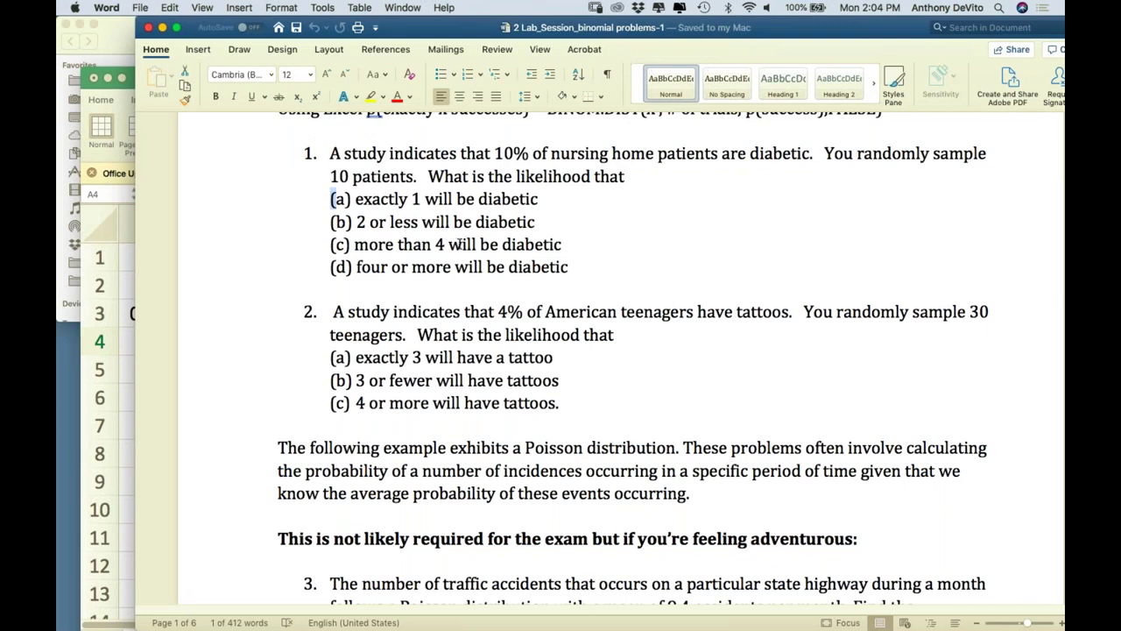
click(127, 278)
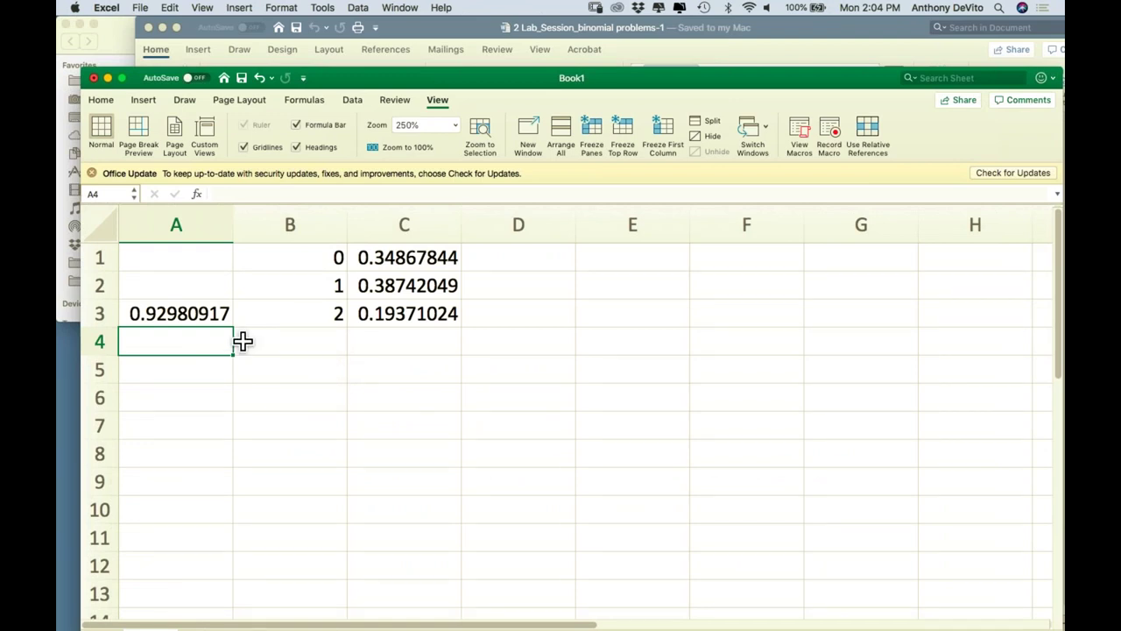
click(324, 344)
text(3)
key(Return)
text(4)
key(Return)
text(5)
key(Return)
text(6)
key(Return)
text(7)
key(Return)
text(8)
key(Return)
text(9)
key(Return)
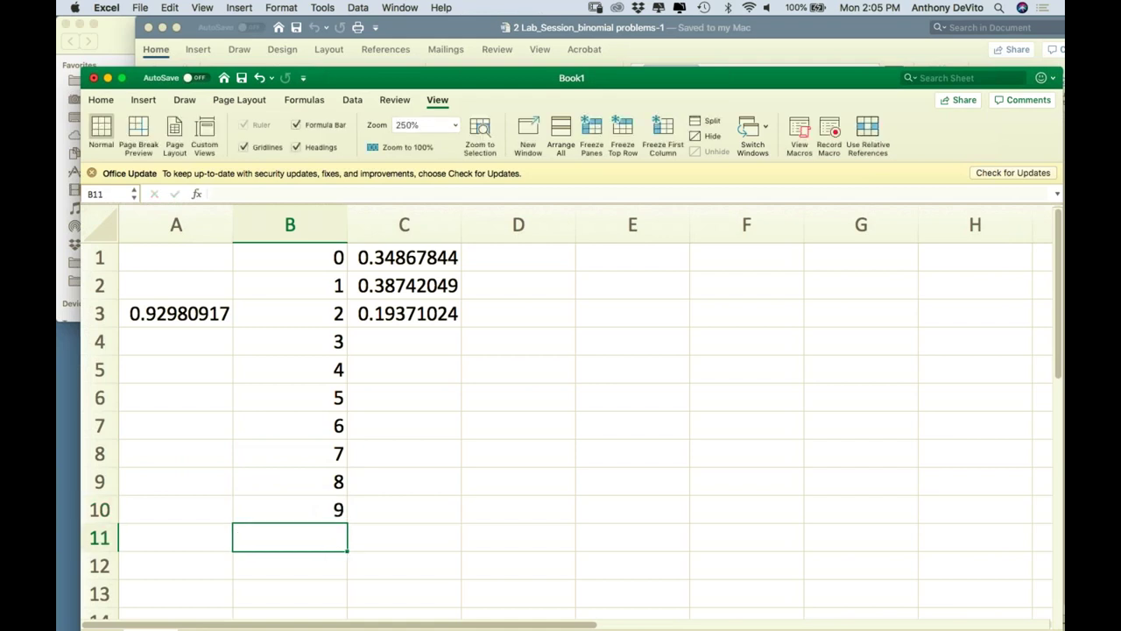
text(10)
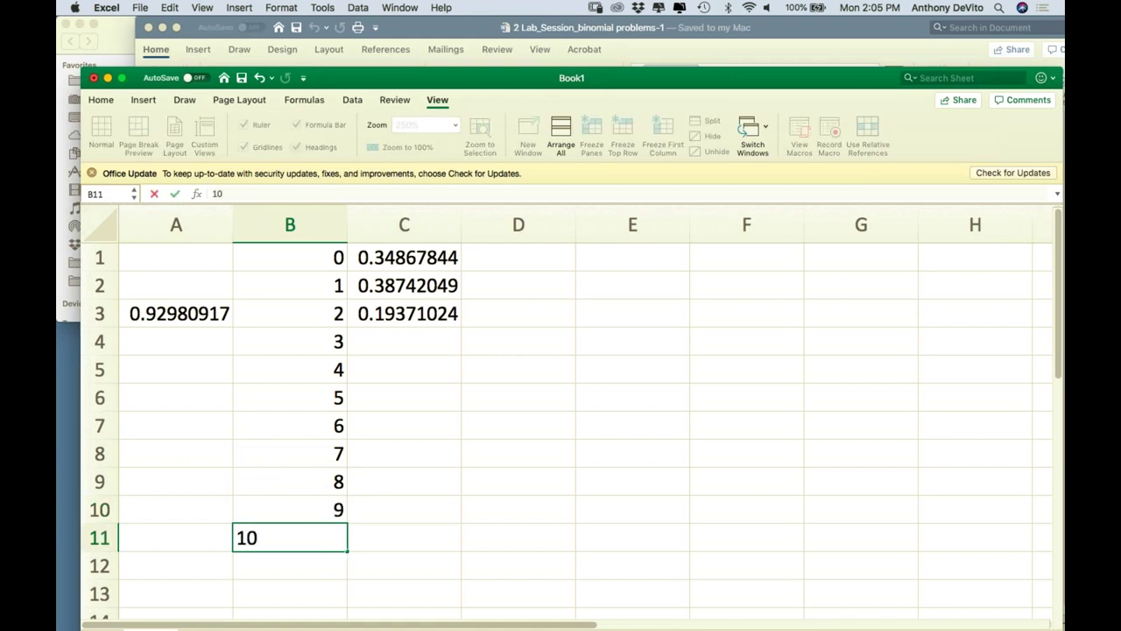
click(424, 516)
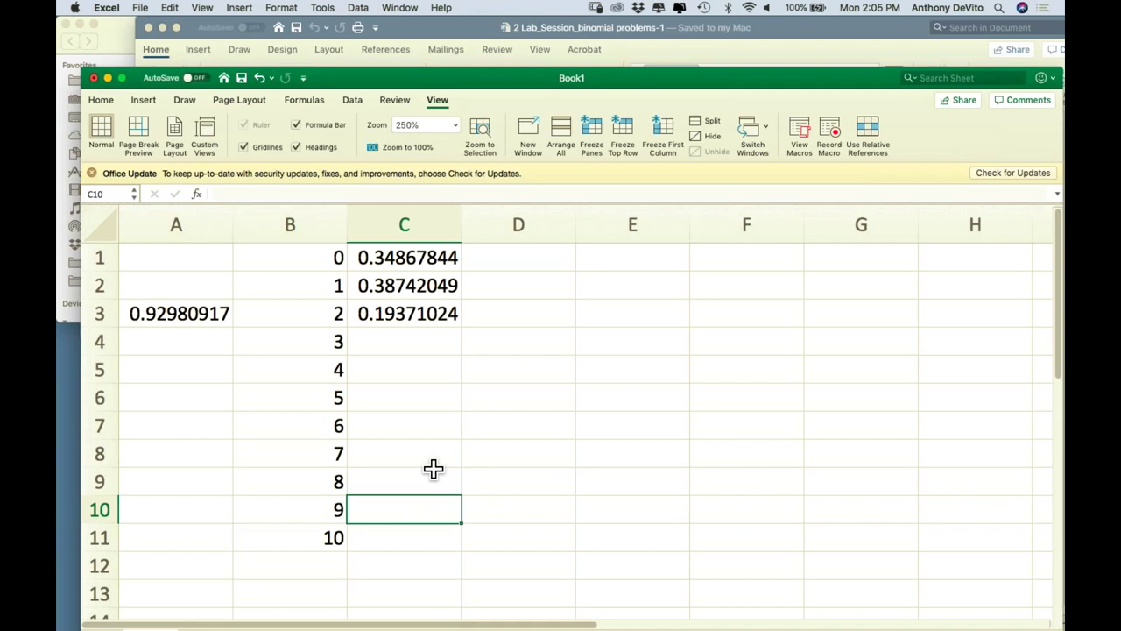
Reread the diabetes questions in the Word problem sheet, and return to Excel to highlight C6:C11 beside outcomes 5 to 10
click(435, 28)
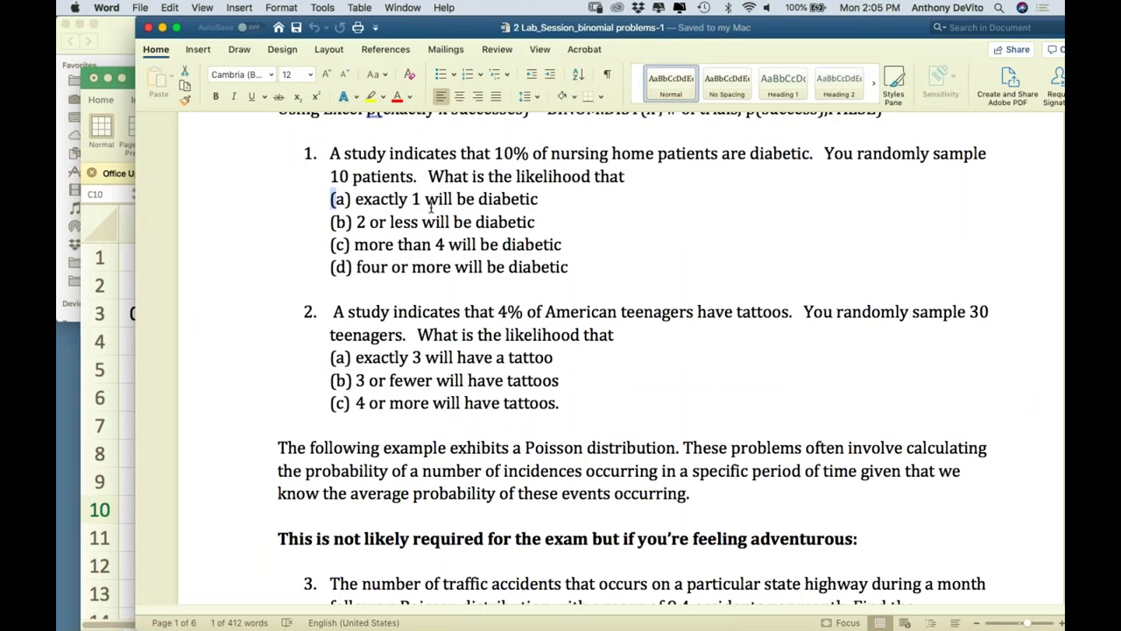
click(122, 94)
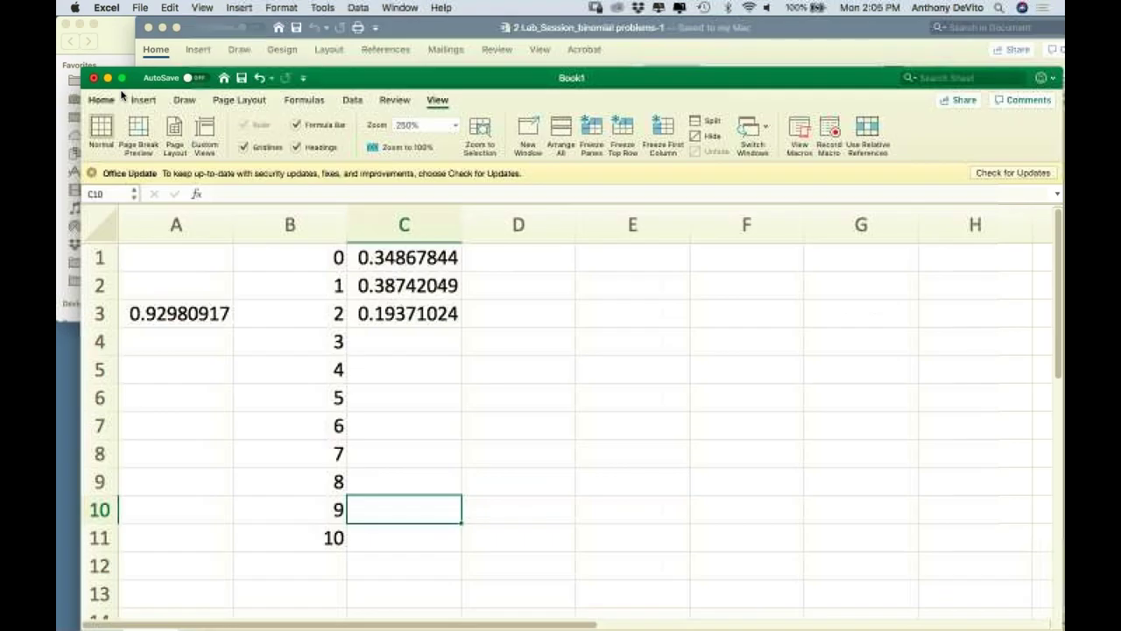
drag(408, 396, 407, 532)
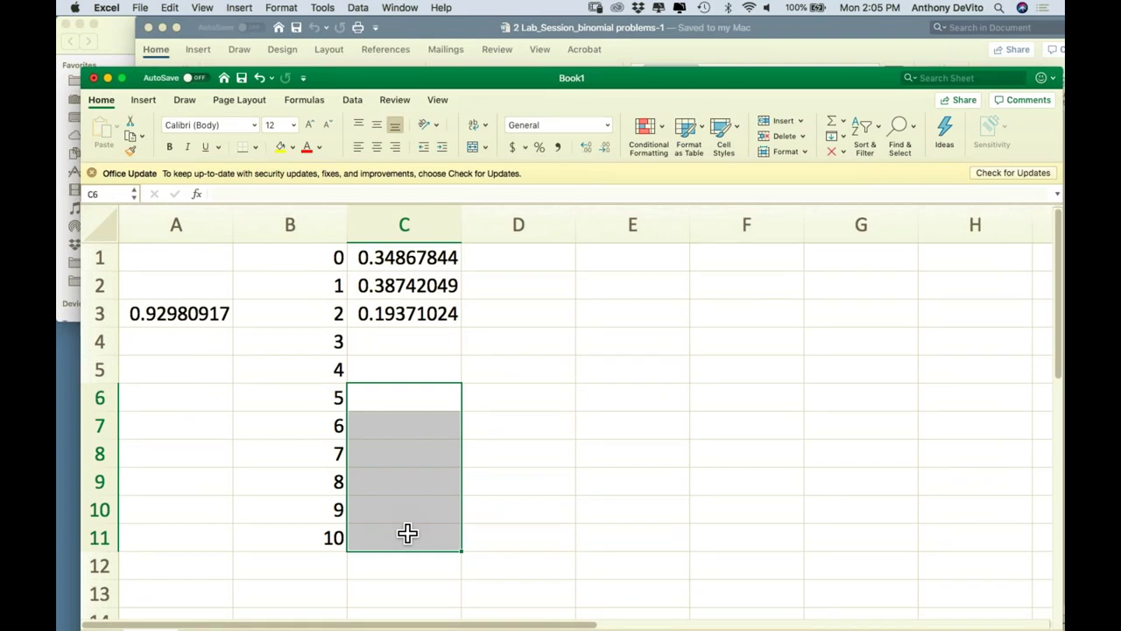
click(414, 400)
key(Down)
click(412, 401)
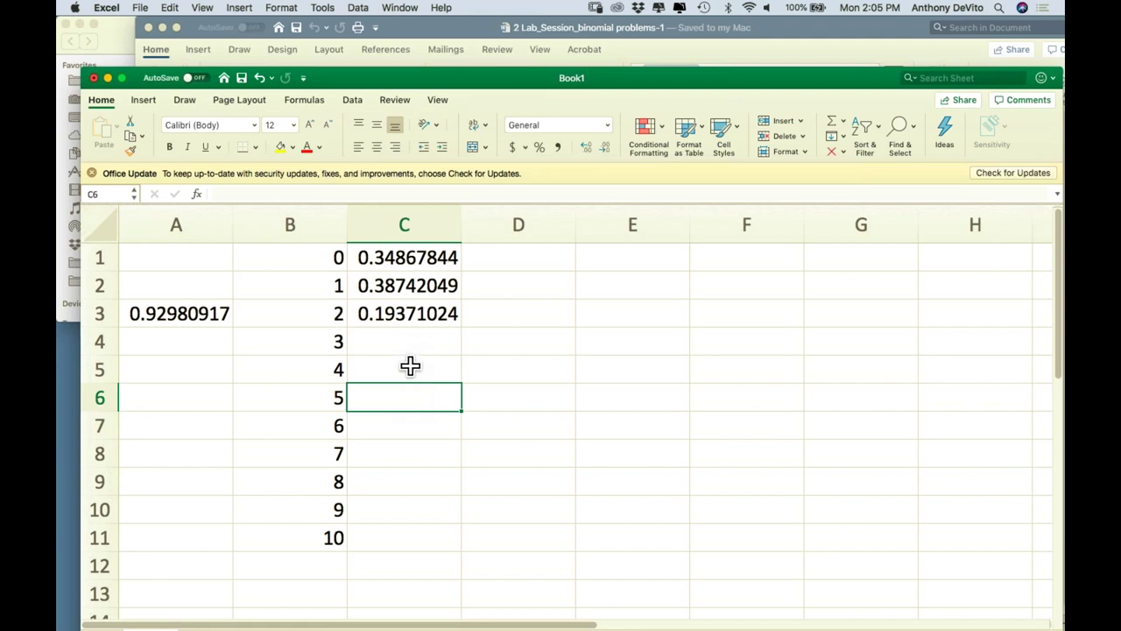
click(411, 366)
text(=binomdist()
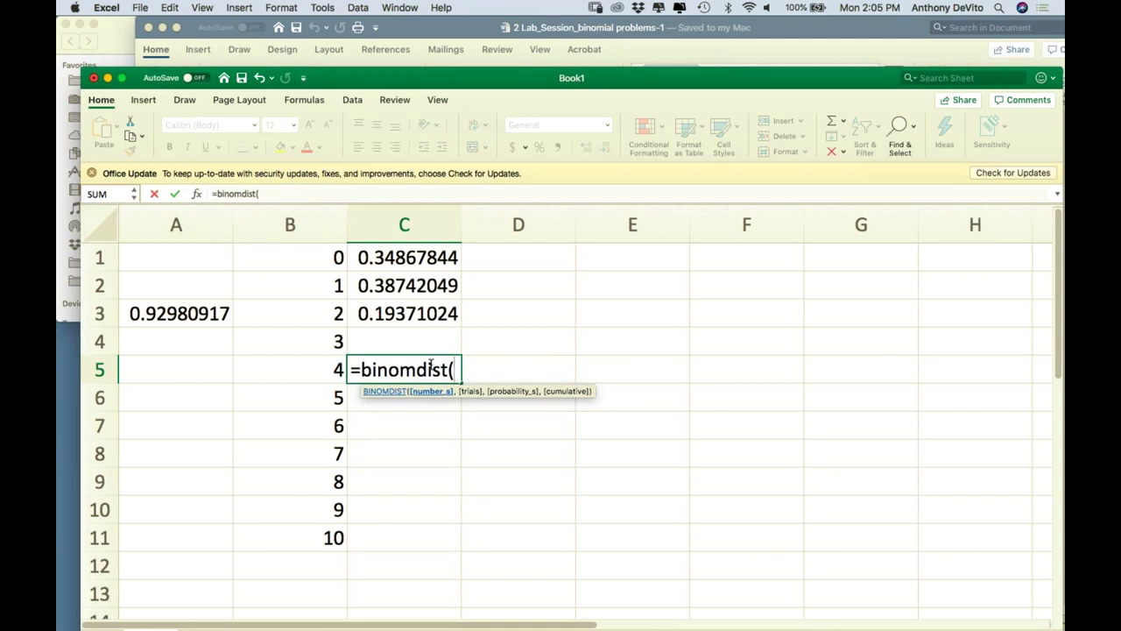
text(4,10)
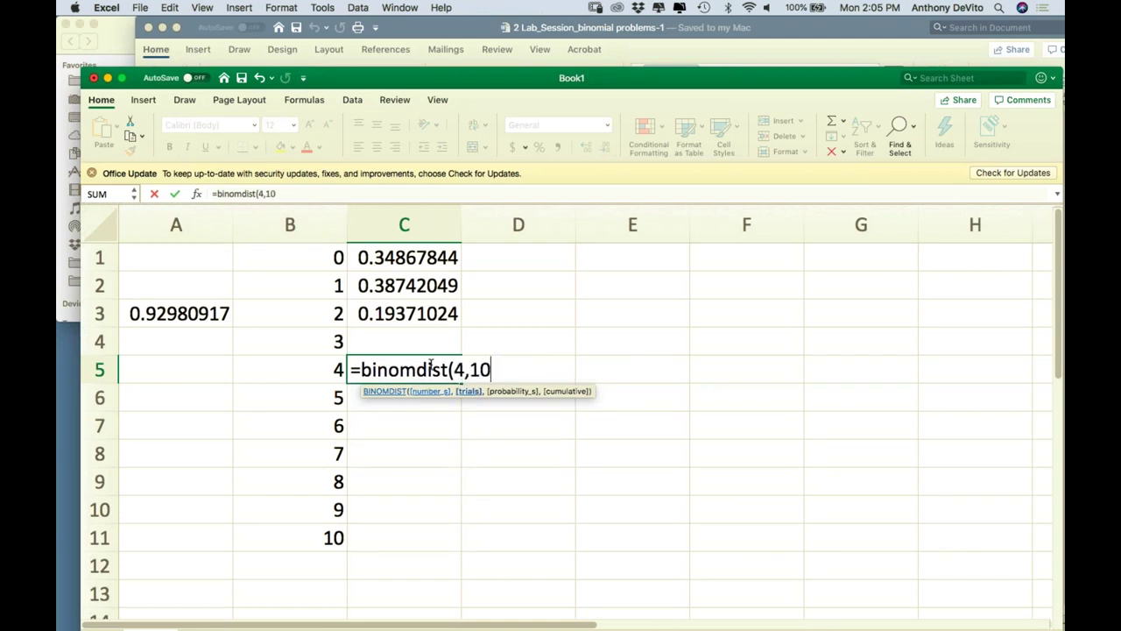
text(,.)
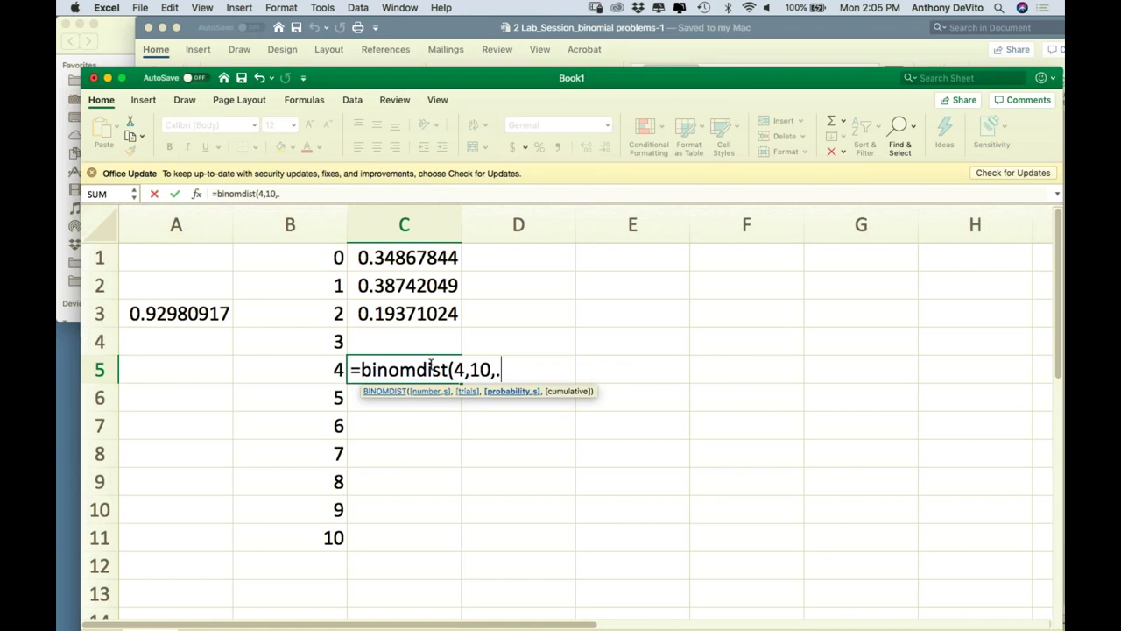
text(1,)
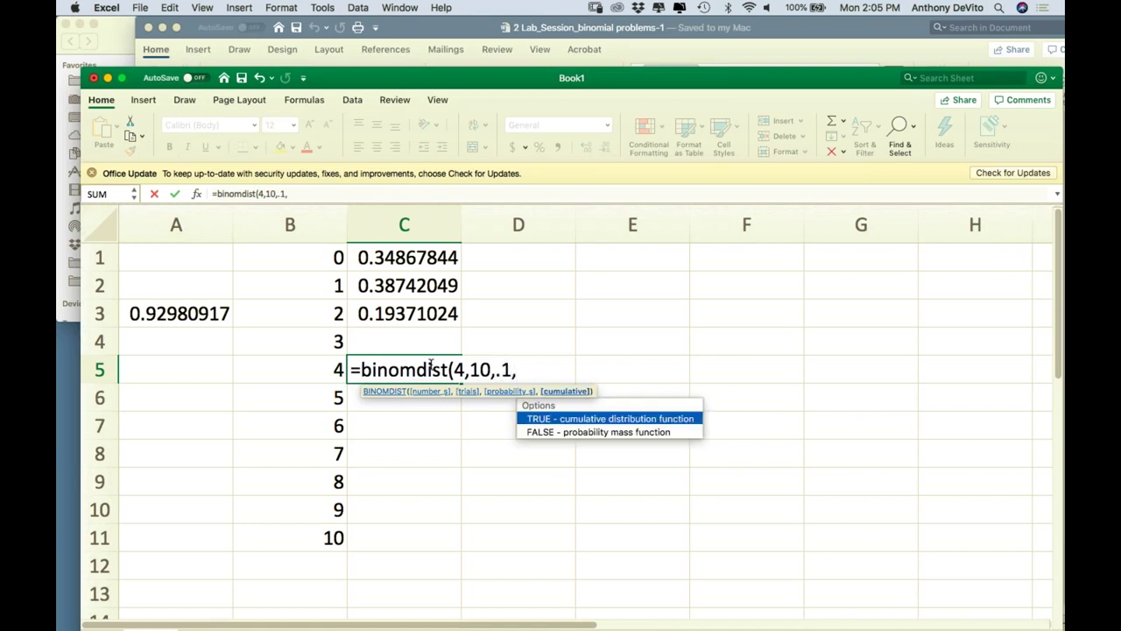
text(tr)
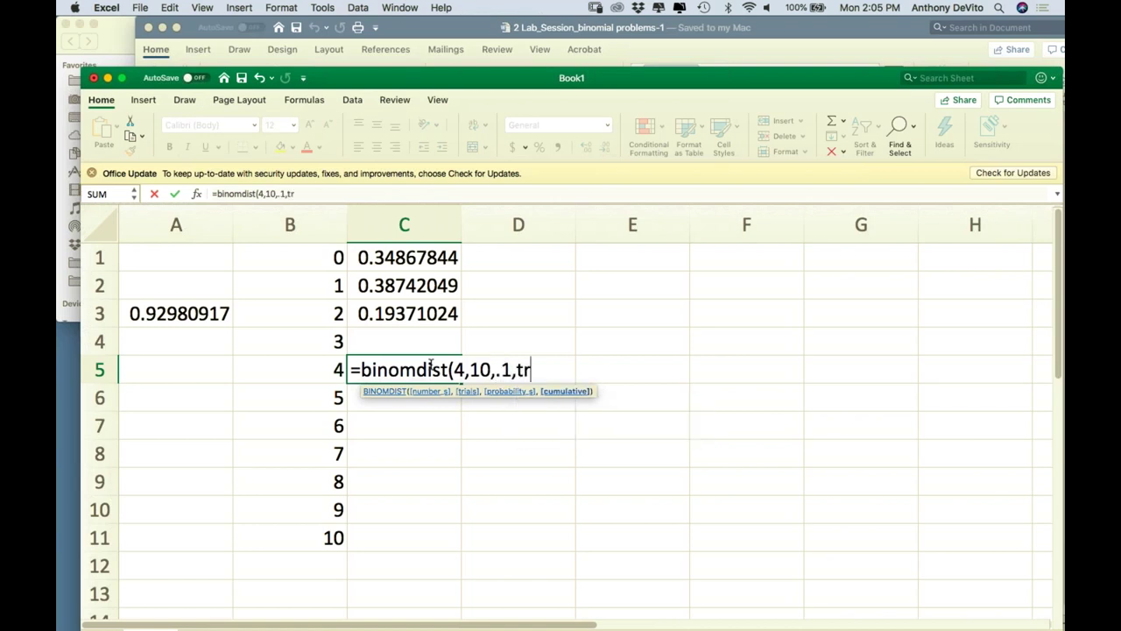
text(ue))
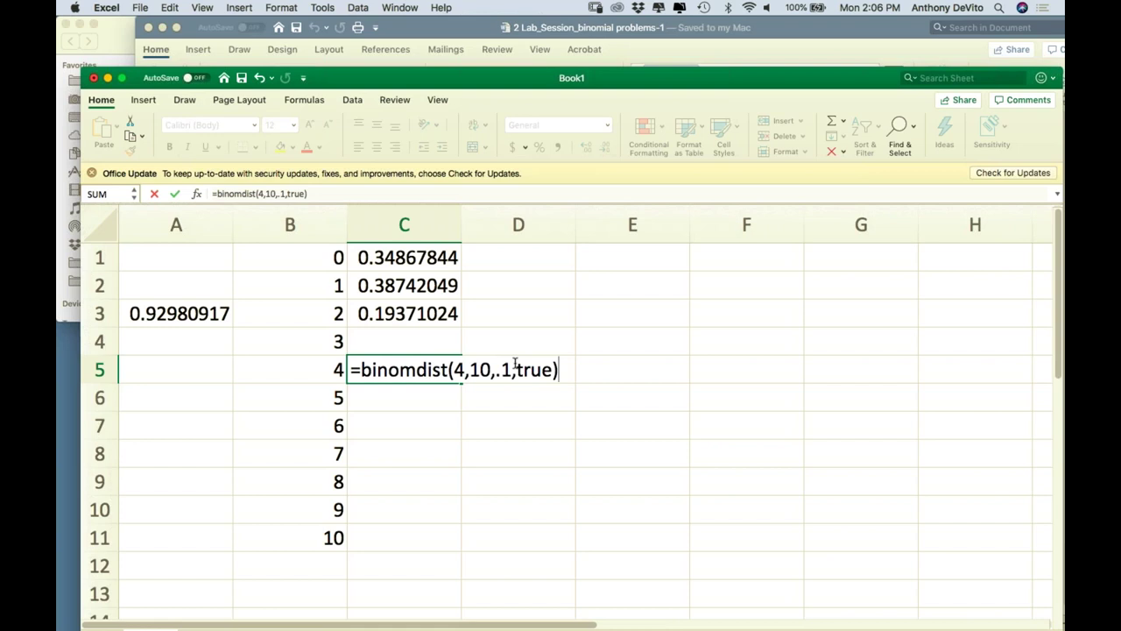
click(753, 365)
key(Escape)
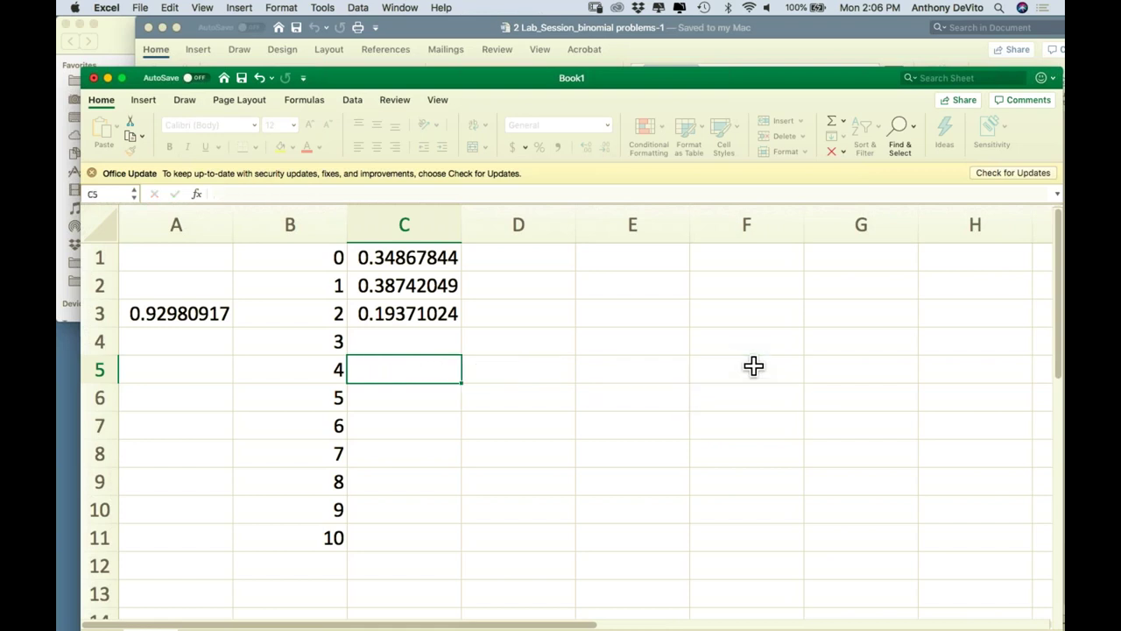
Enter =binomdist(4,10,.1,true) in cell D5 to calculate the cumulative probability of 4 or fewer diabetics
click(525, 373)
text(=binomdist()
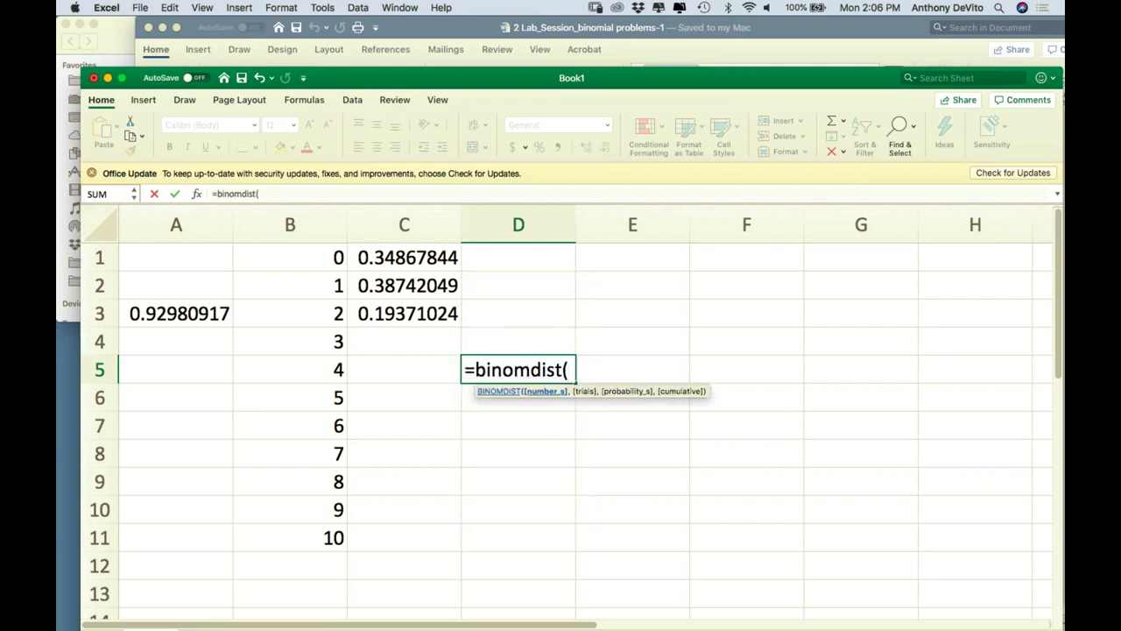
text(4,10,.1,true))
drag(470, 338, 540, 310)
key(Return)
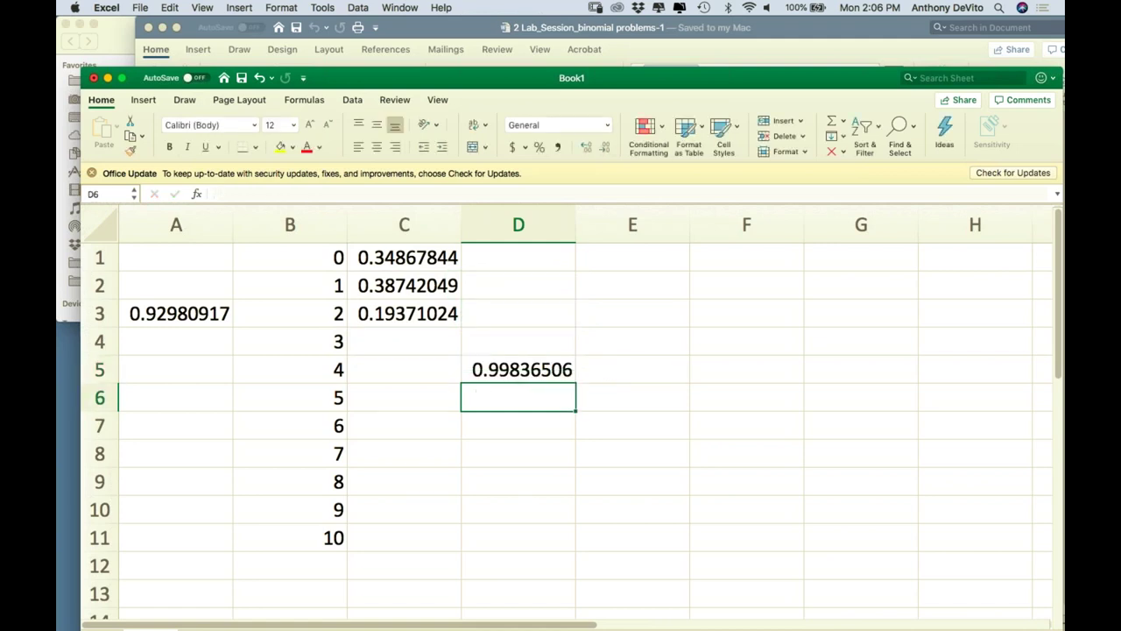
Enter =1-D5 in cell E5 to calculate the probability of more than 4 diabetics
click(650, 373)
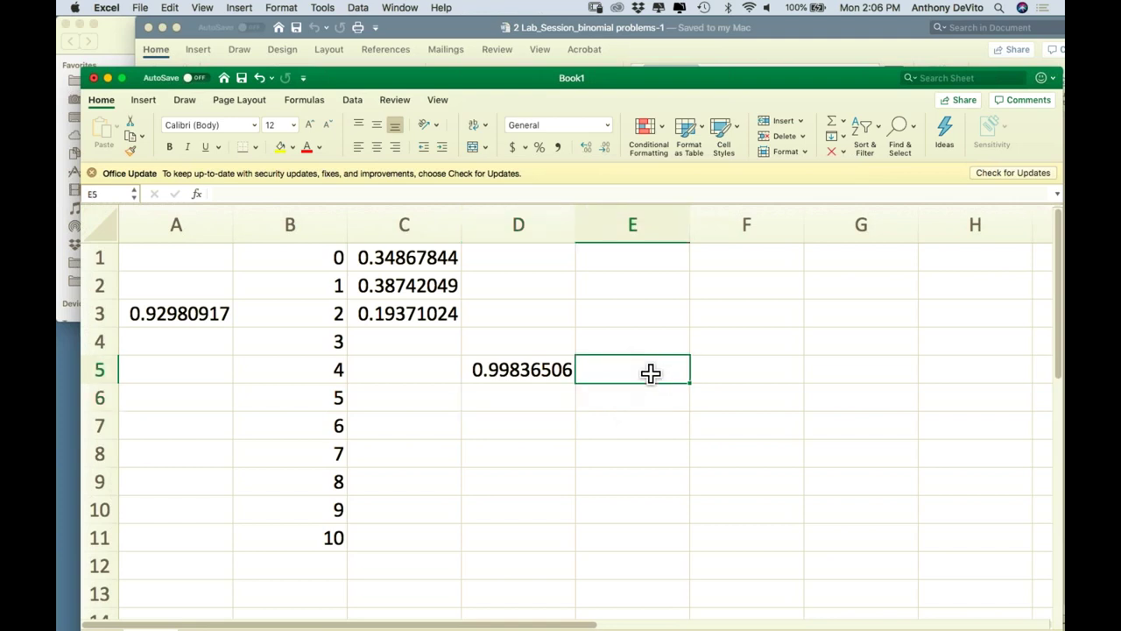
text(=)
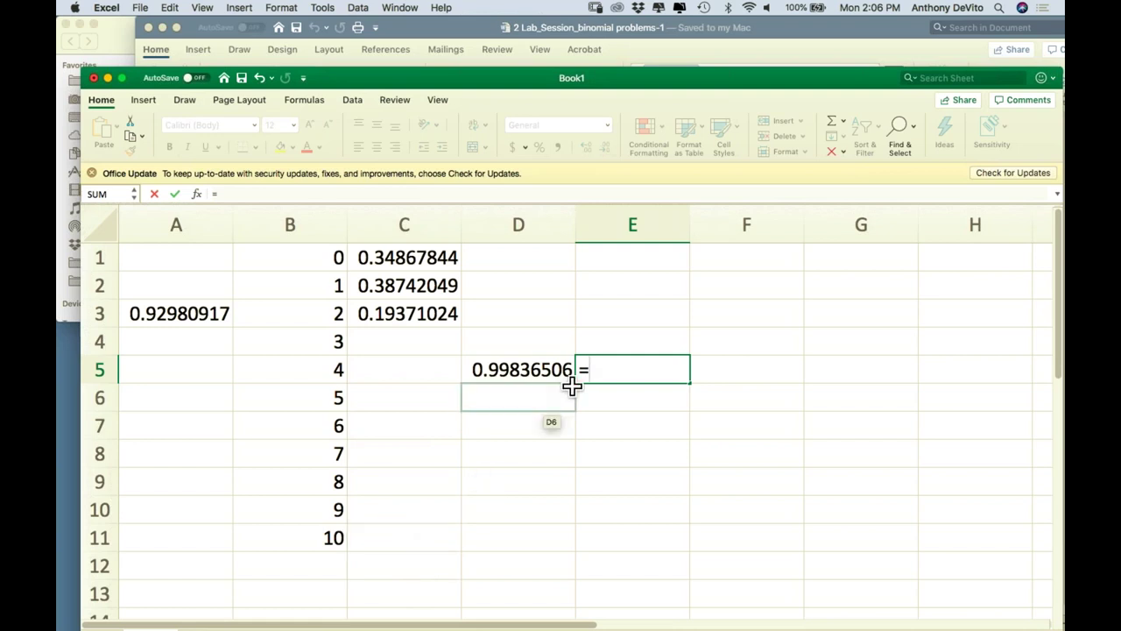
text(1)
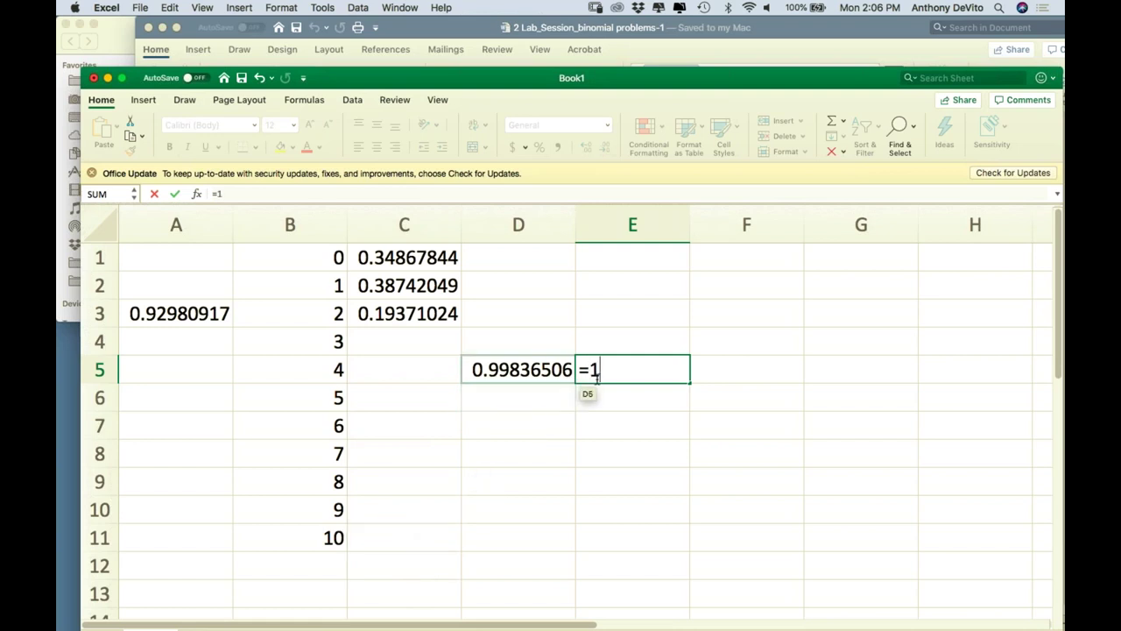
text(-)
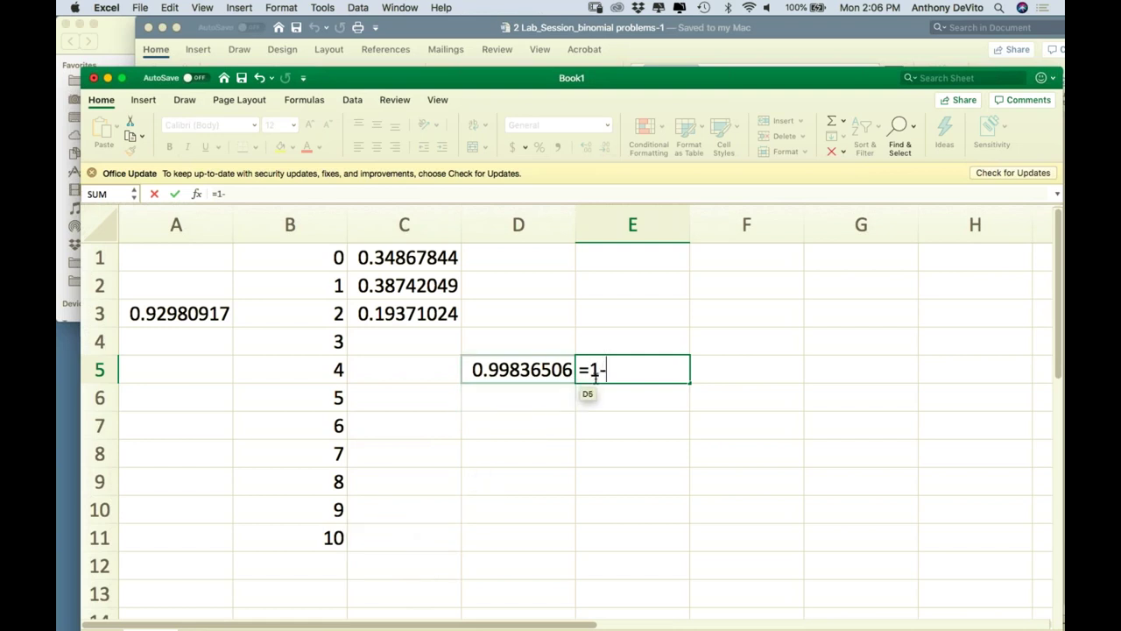
click(511, 368)
key(Return)
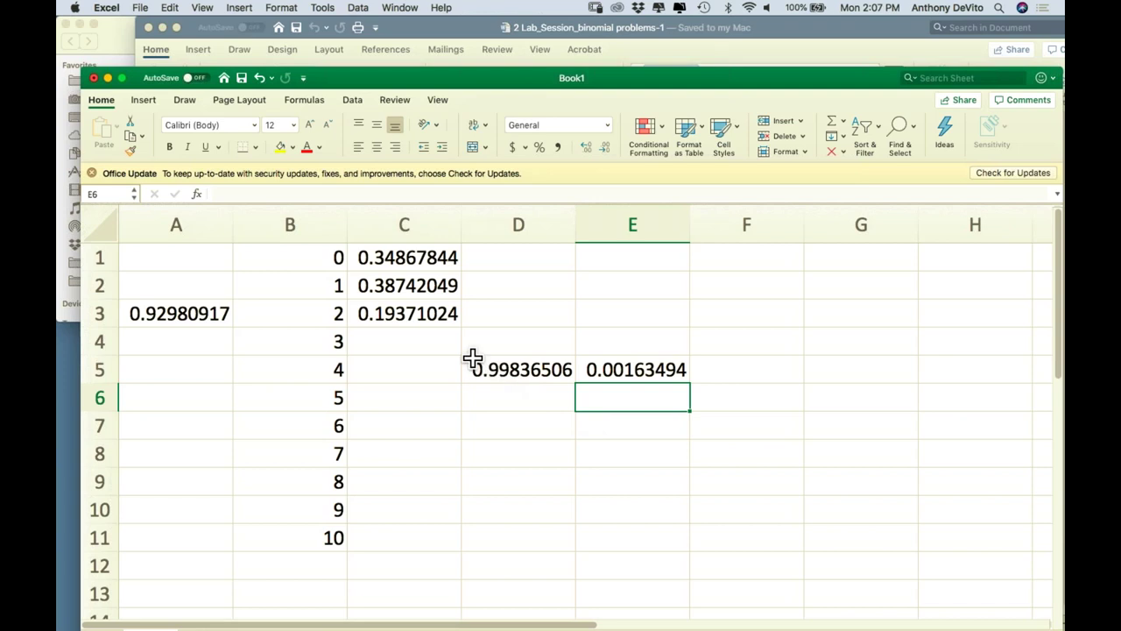
Enter =binomdist(B4,10,.1,false) in cell C4 to calculate the exact probability of 3 diabetics
click(433, 343)
click(429, 368)
click(423, 344)
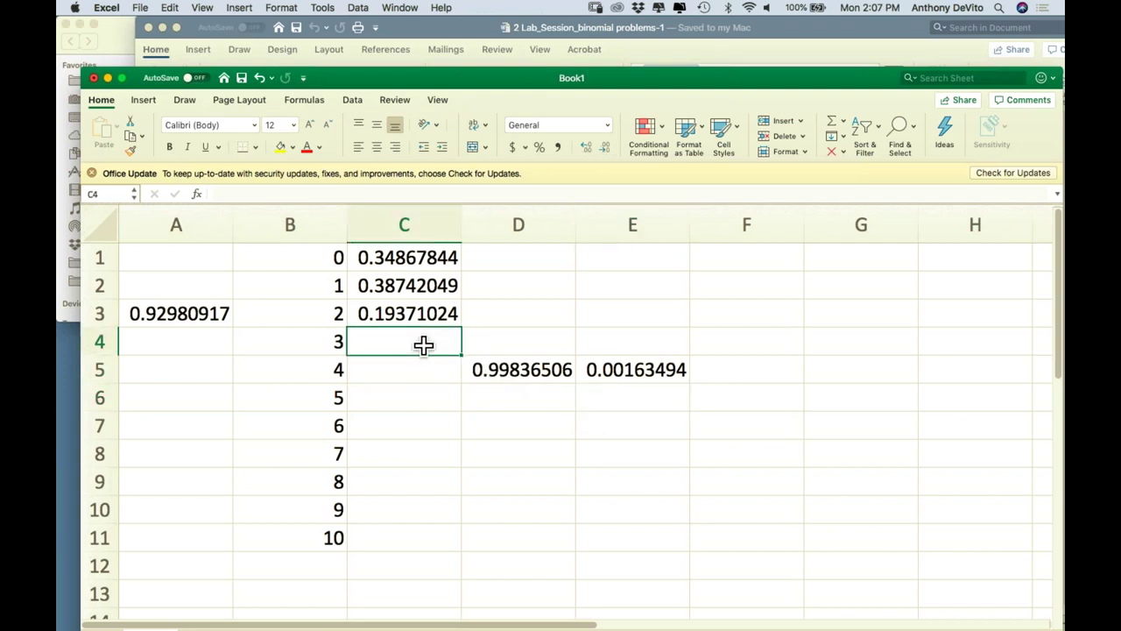
text(=)
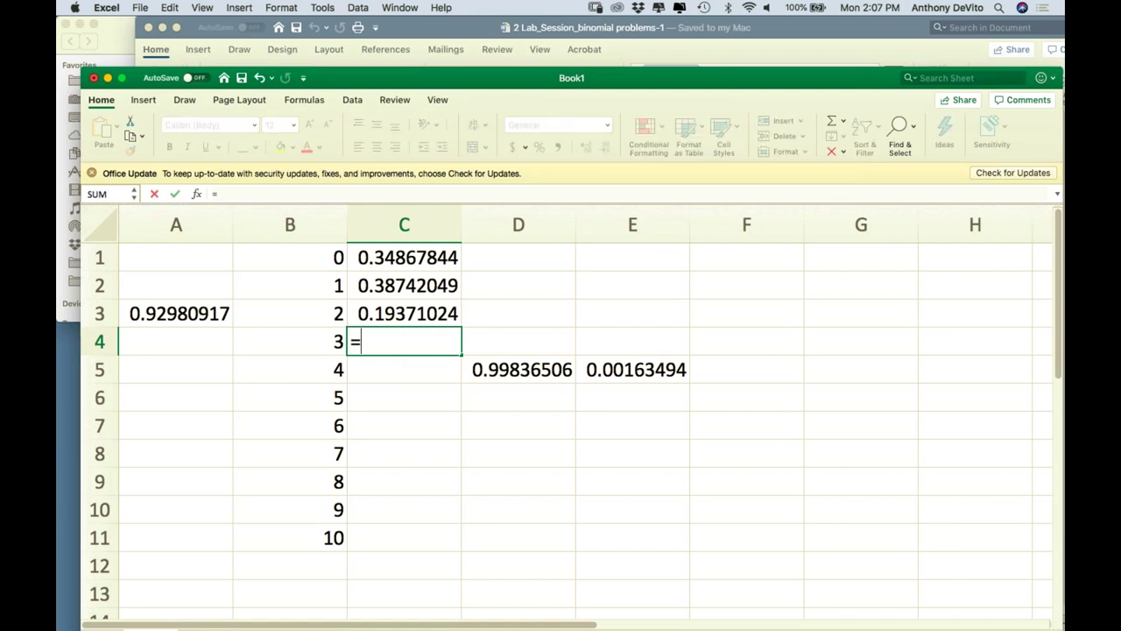
text(binomdist)
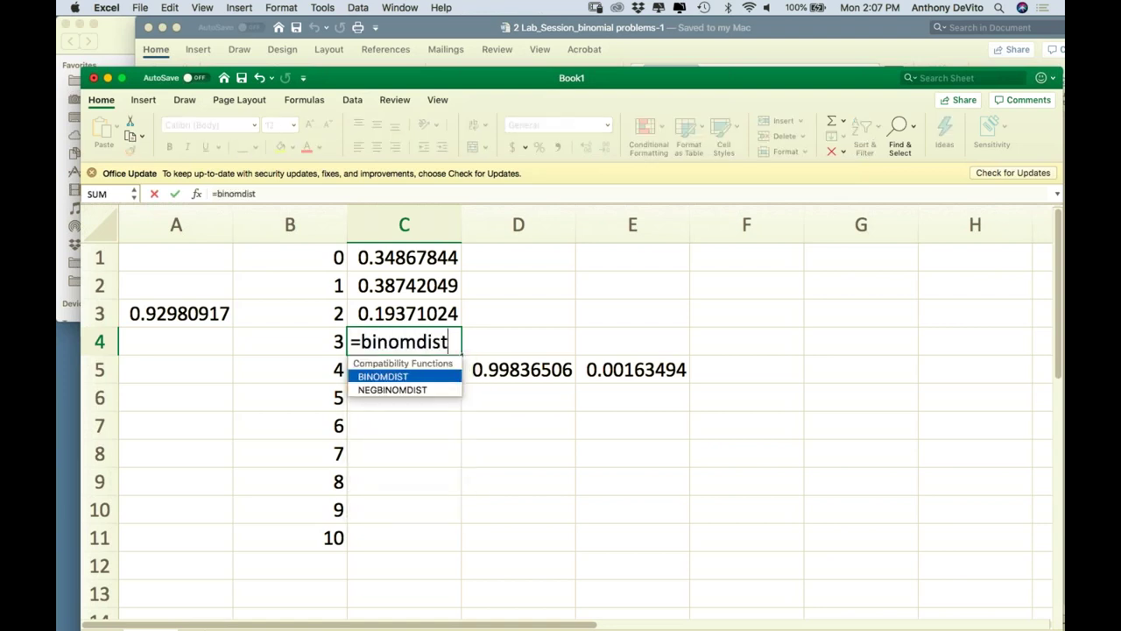
text(()
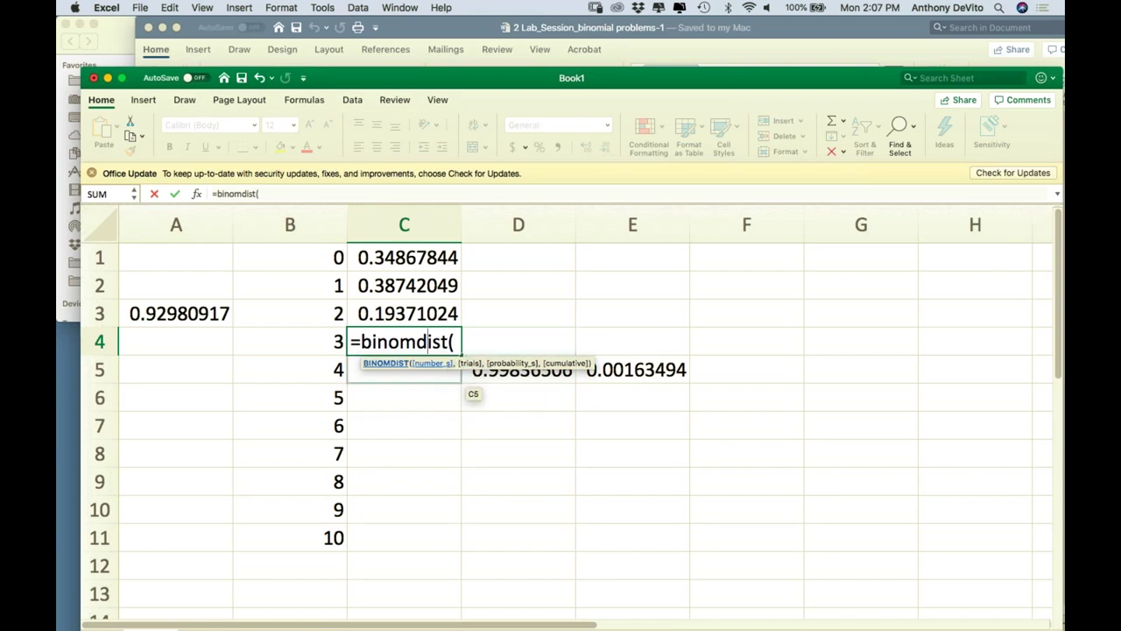
click(331, 342)
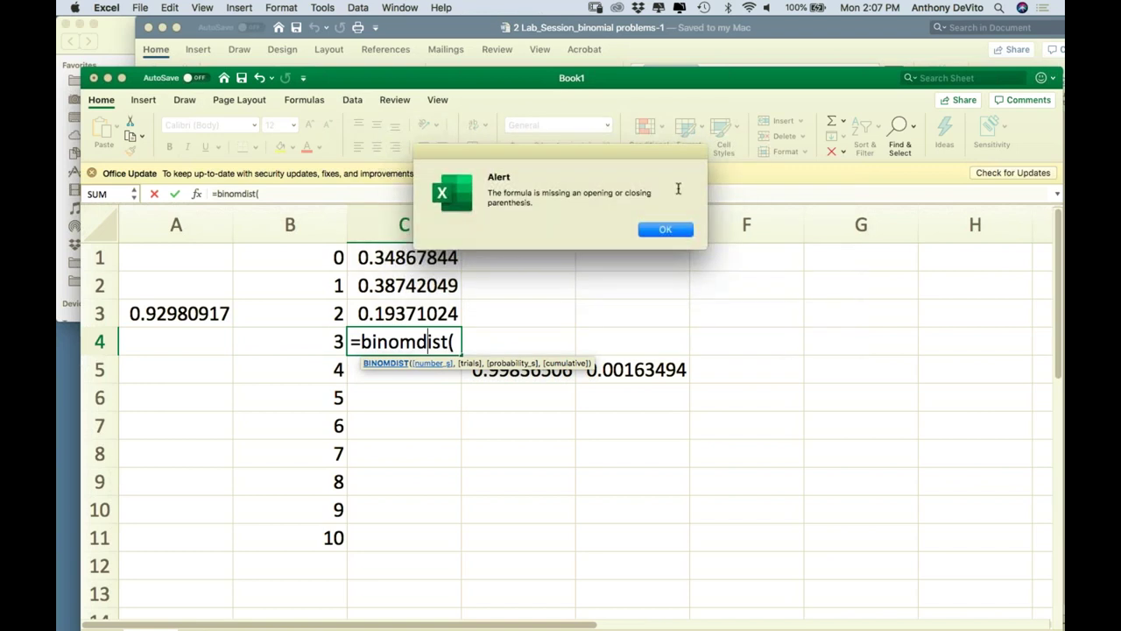
click(664, 230)
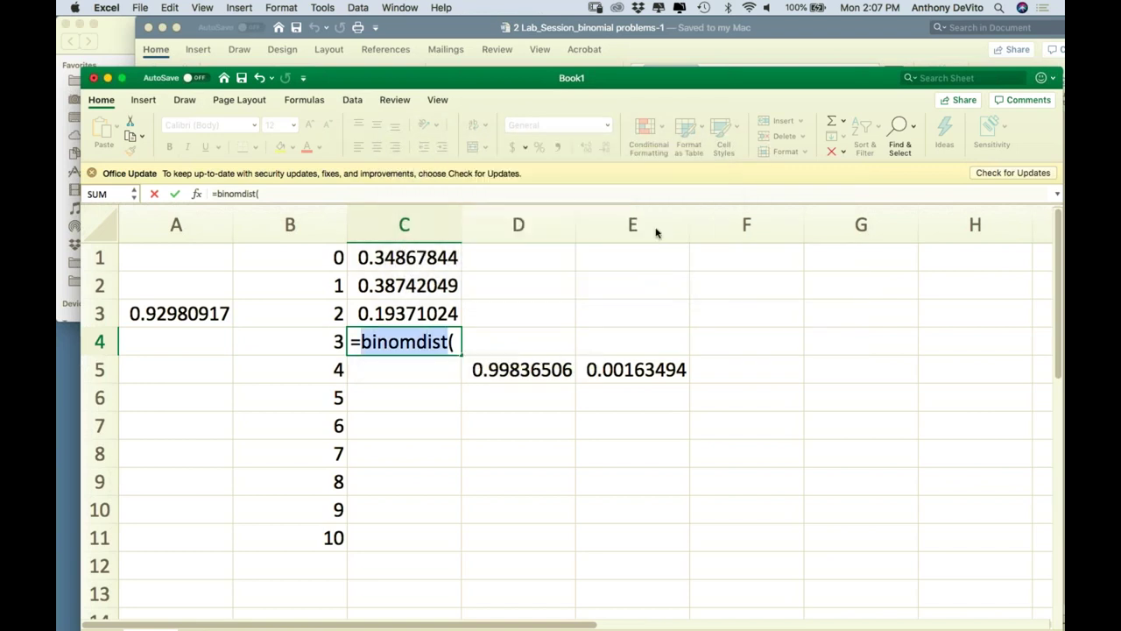
click(453, 341)
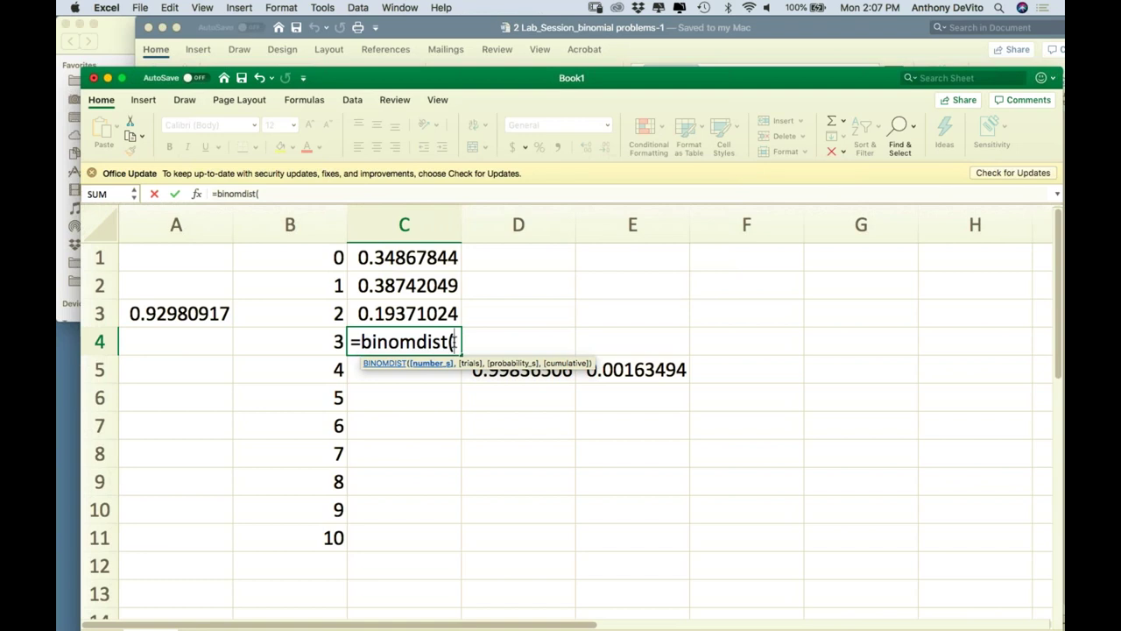
click(326, 343)
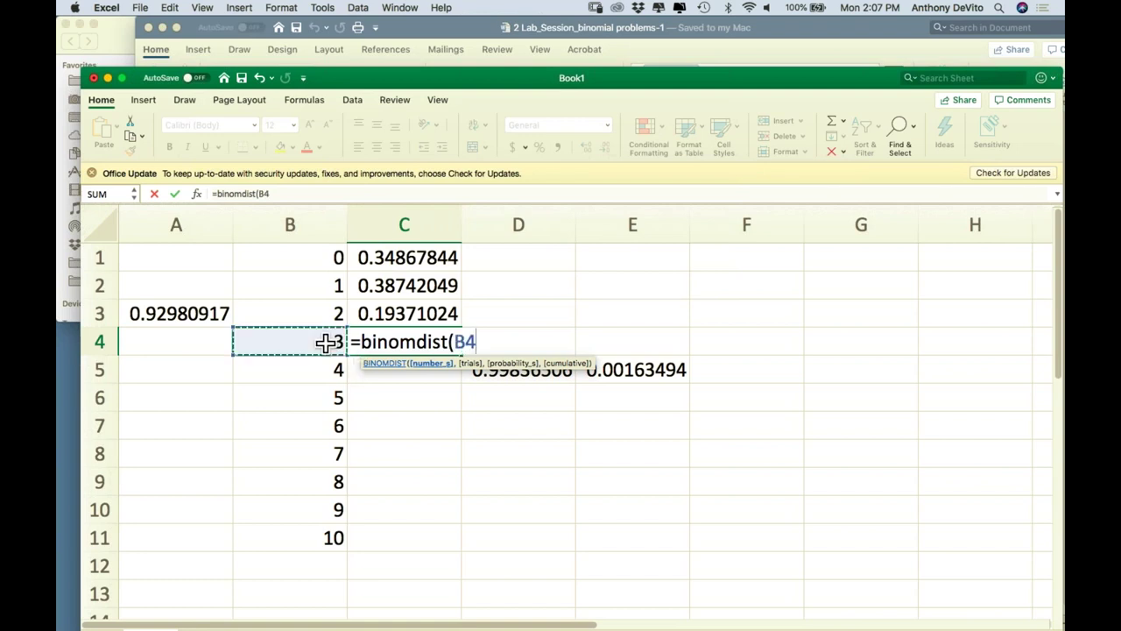
text(,)
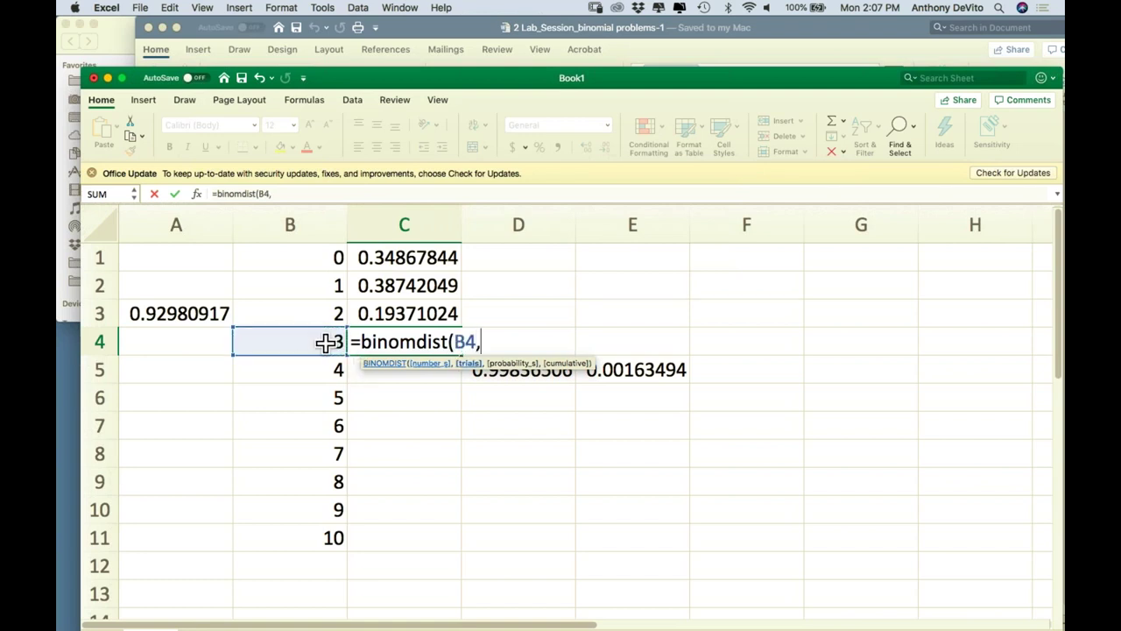
text(10,.1,false))
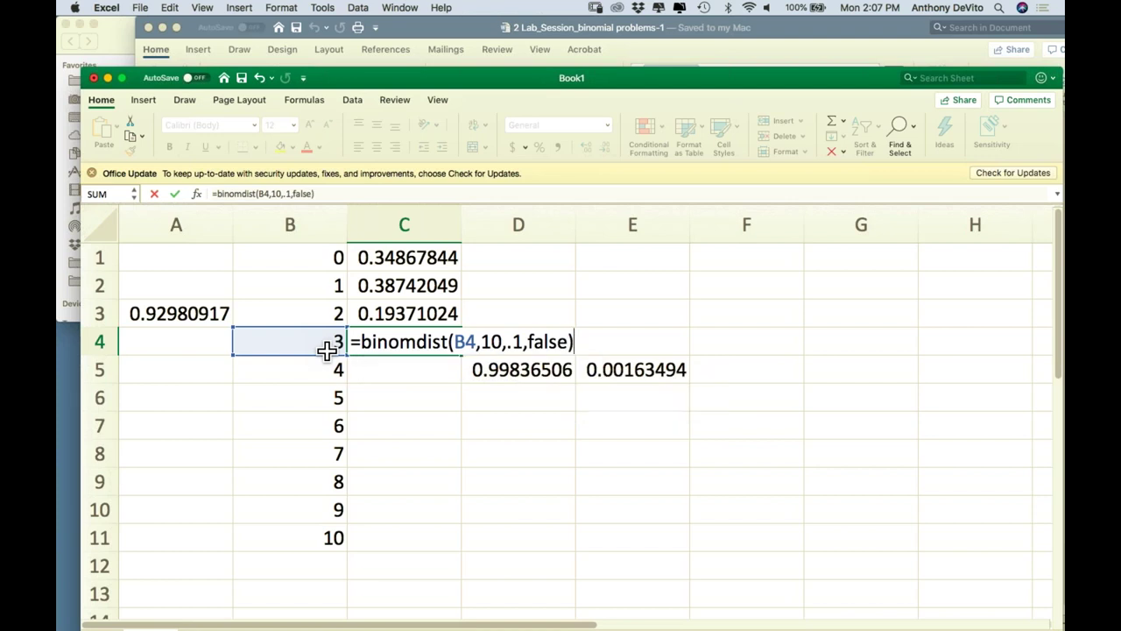
key(Return)
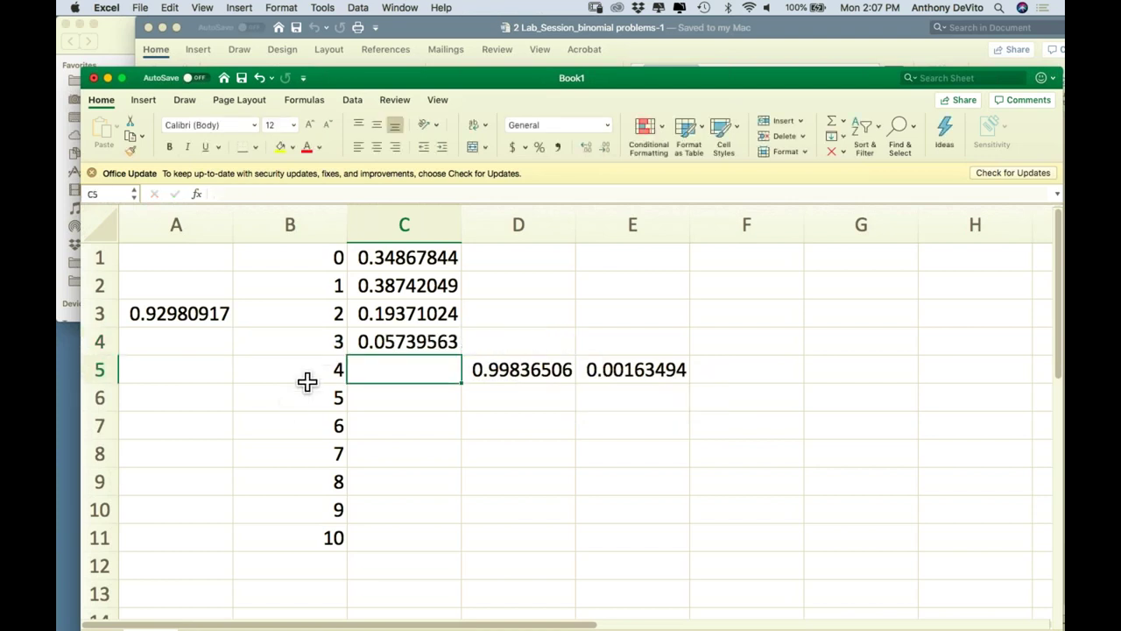
Fill the BINOMDIST formula from C4 down to C11 to cover outcomes 4 to 10, and inspect the copied formulas in C5 and C6
click(391, 338)
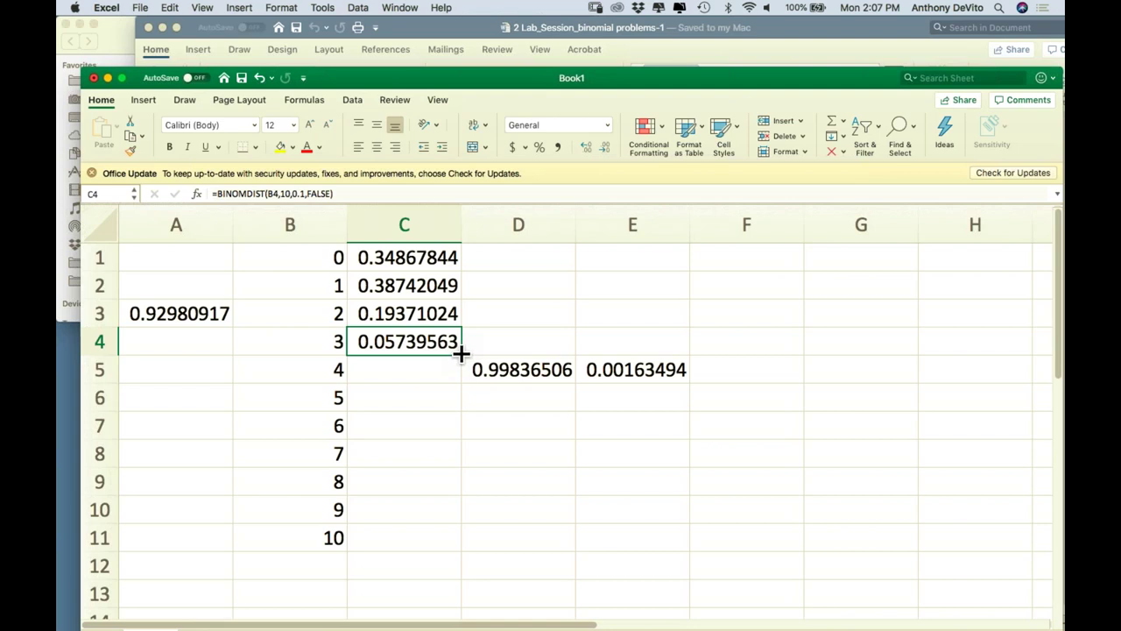
click(463, 394)
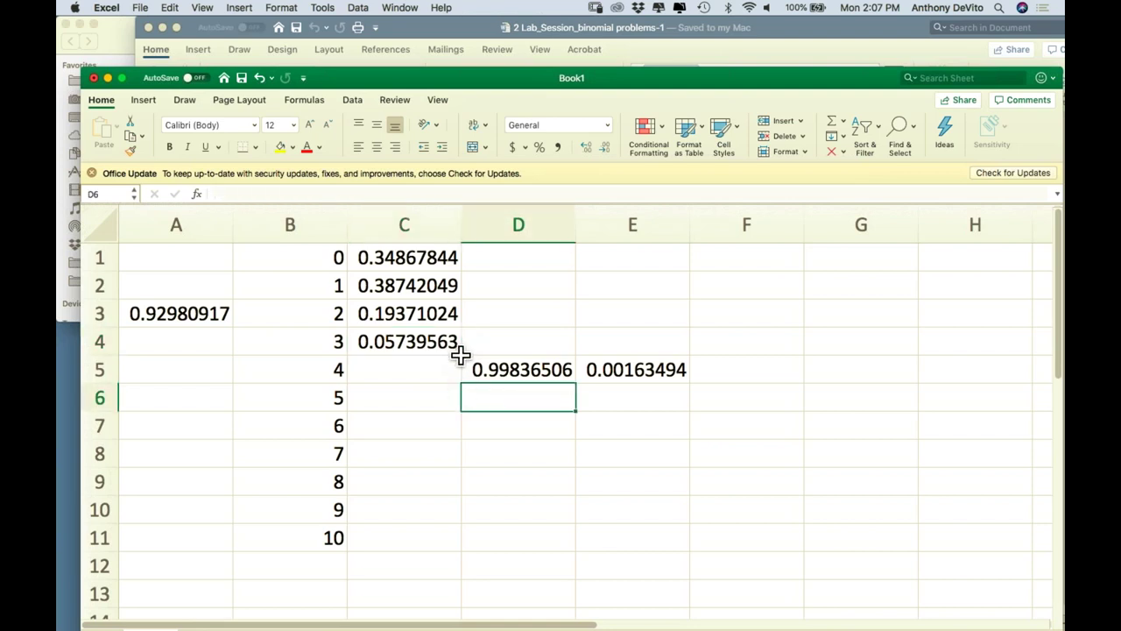
click(444, 344)
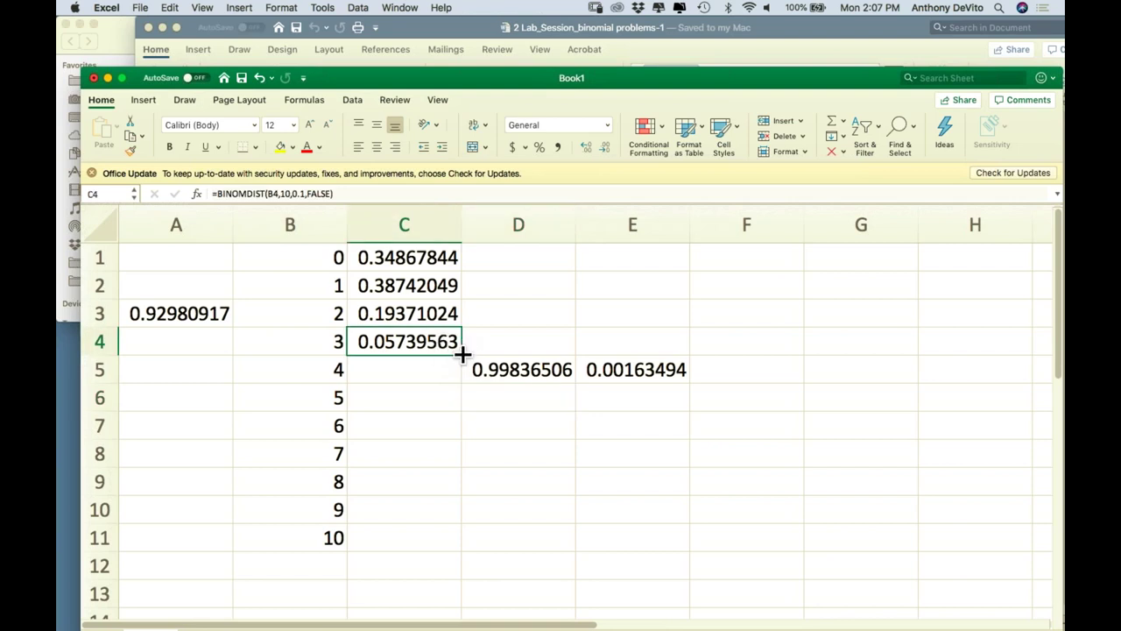
drag(462, 354, 446, 540)
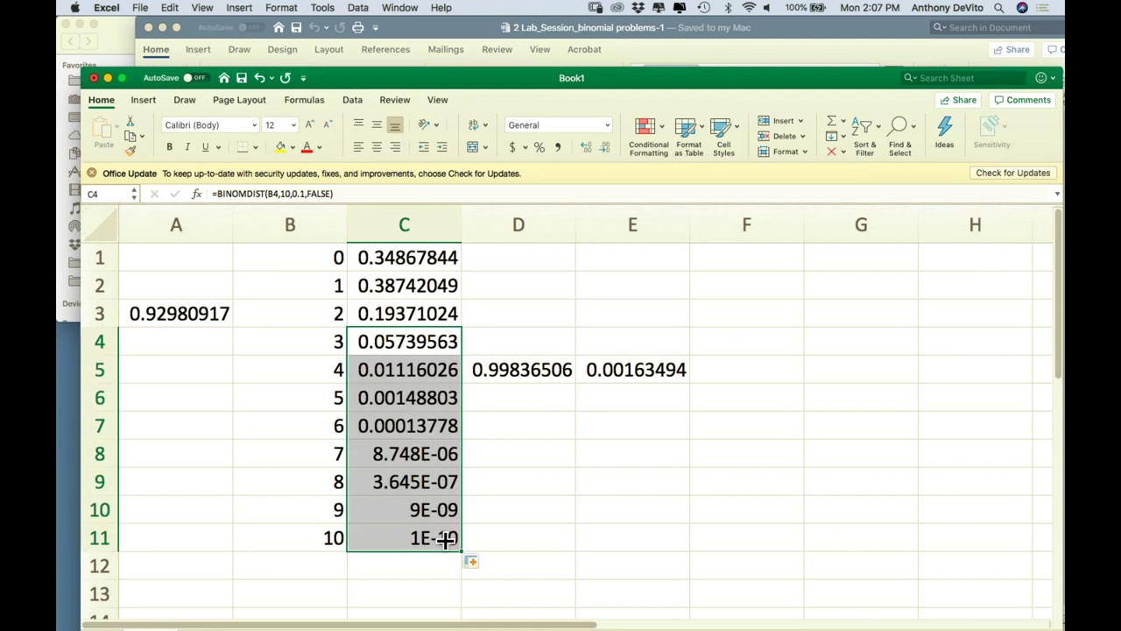
click(405, 373)
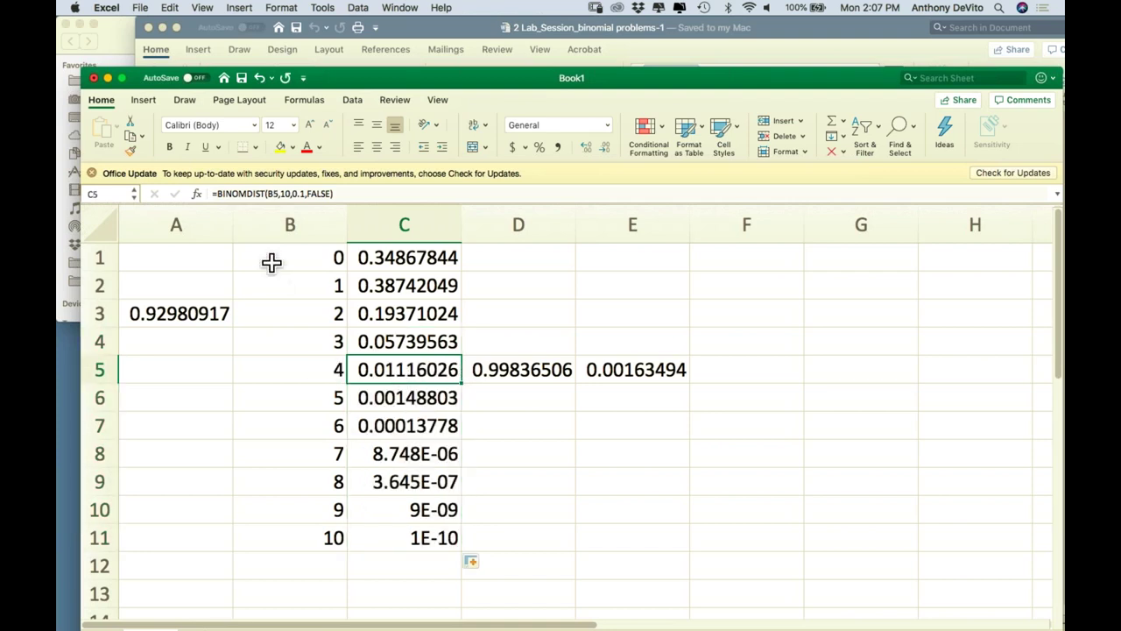
click(366, 401)
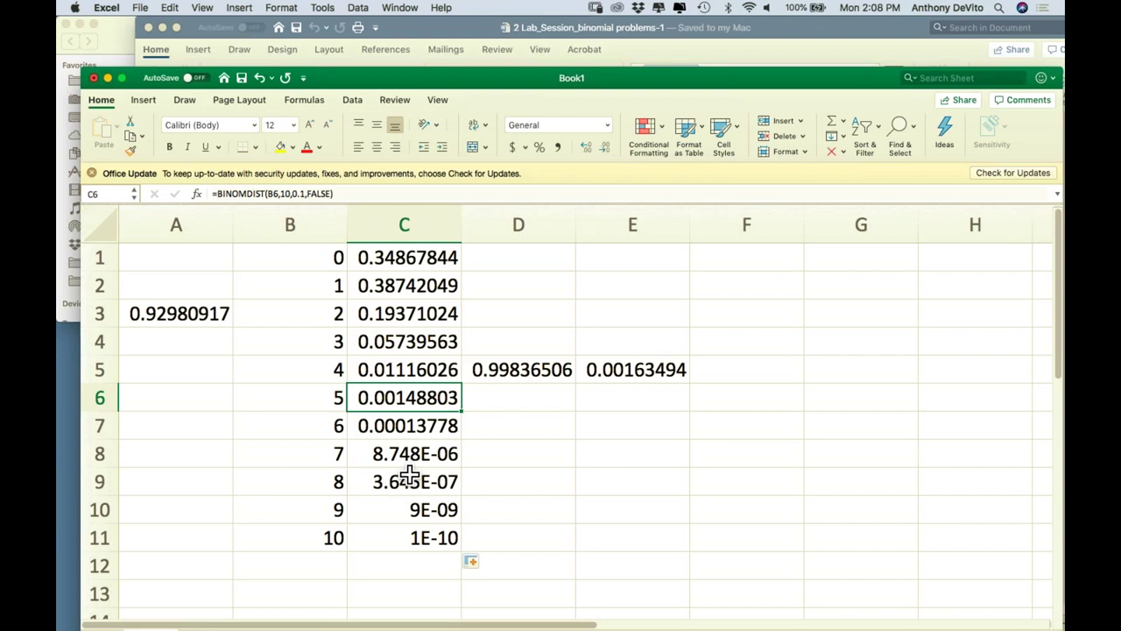
Enter a SUM of C6:C11 in cell E6 to cross-check the complement probability in E5
click(653, 368)
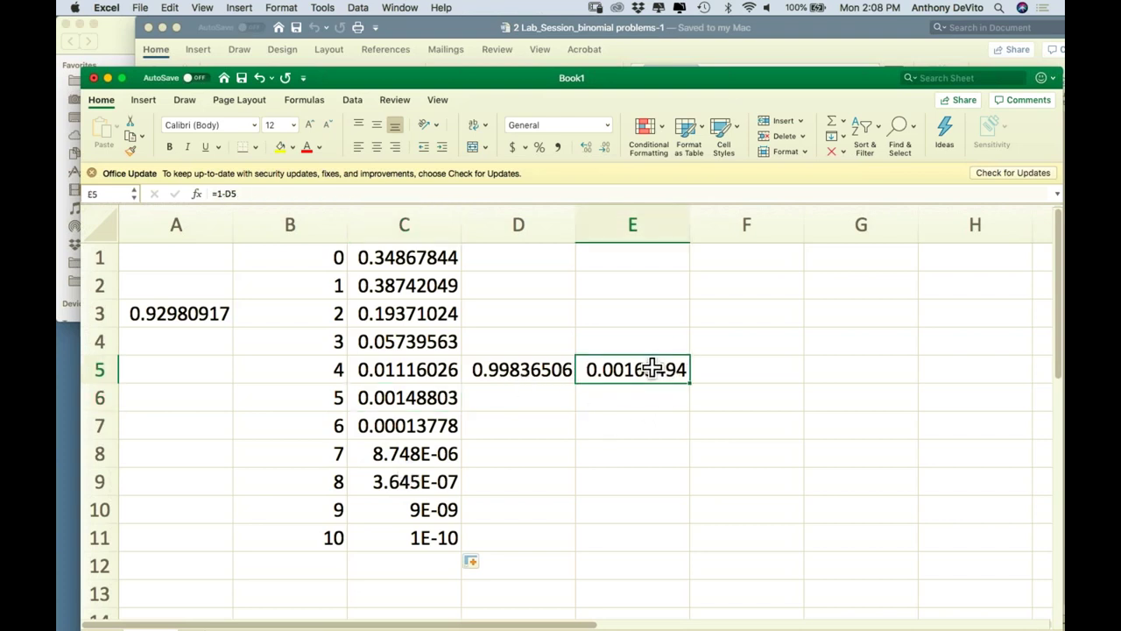
click(623, 401)
text(=sum)
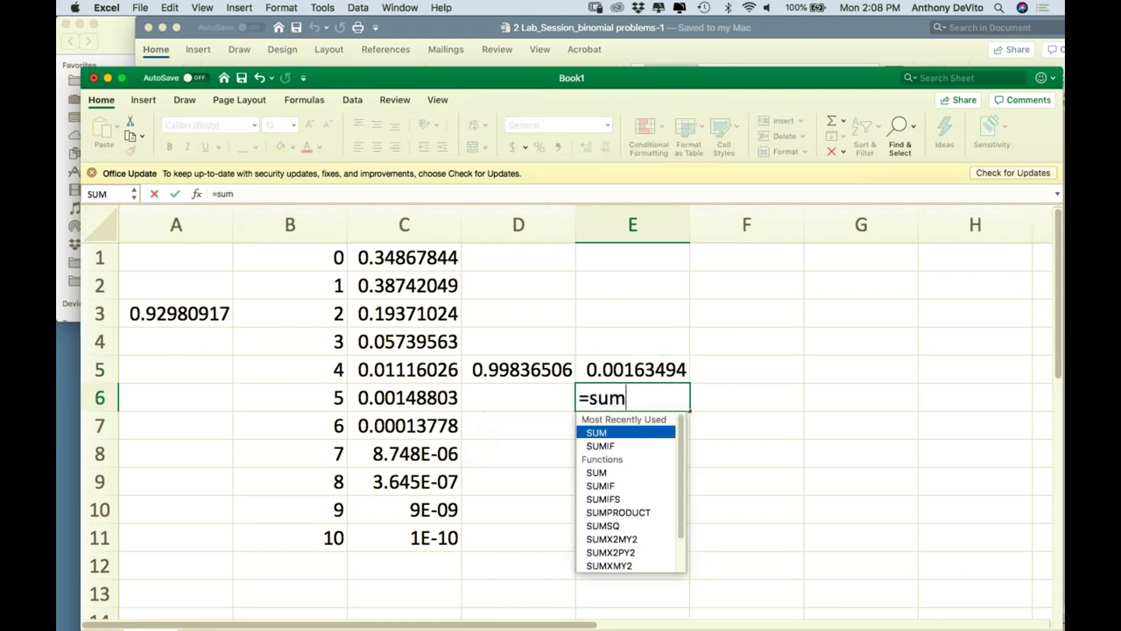
text(()
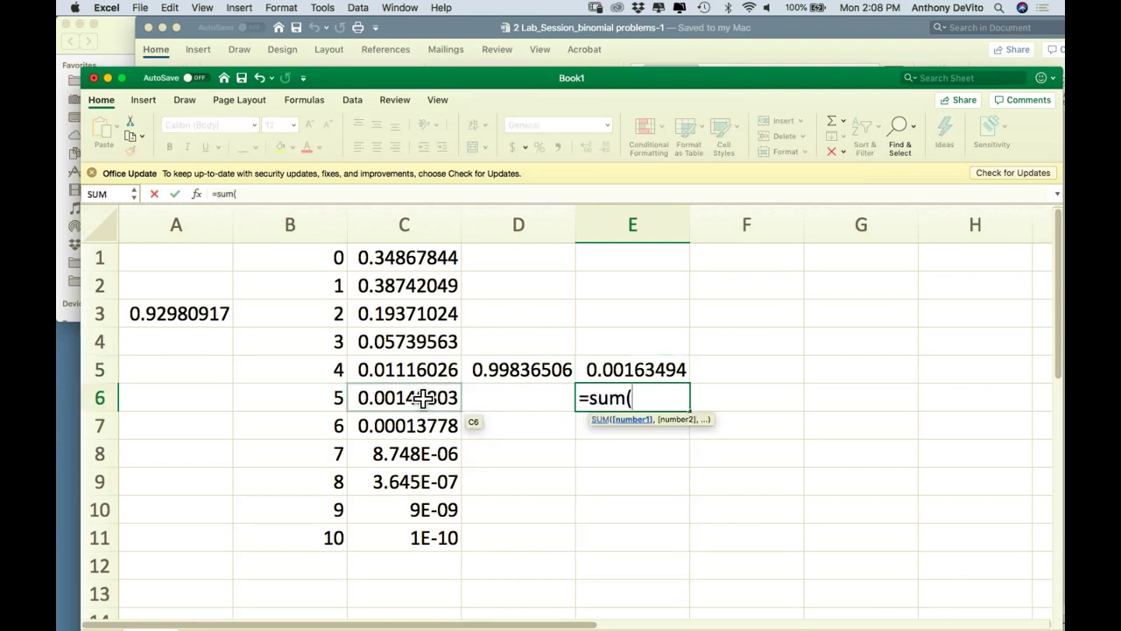
drag(423, 398, 423, 532)
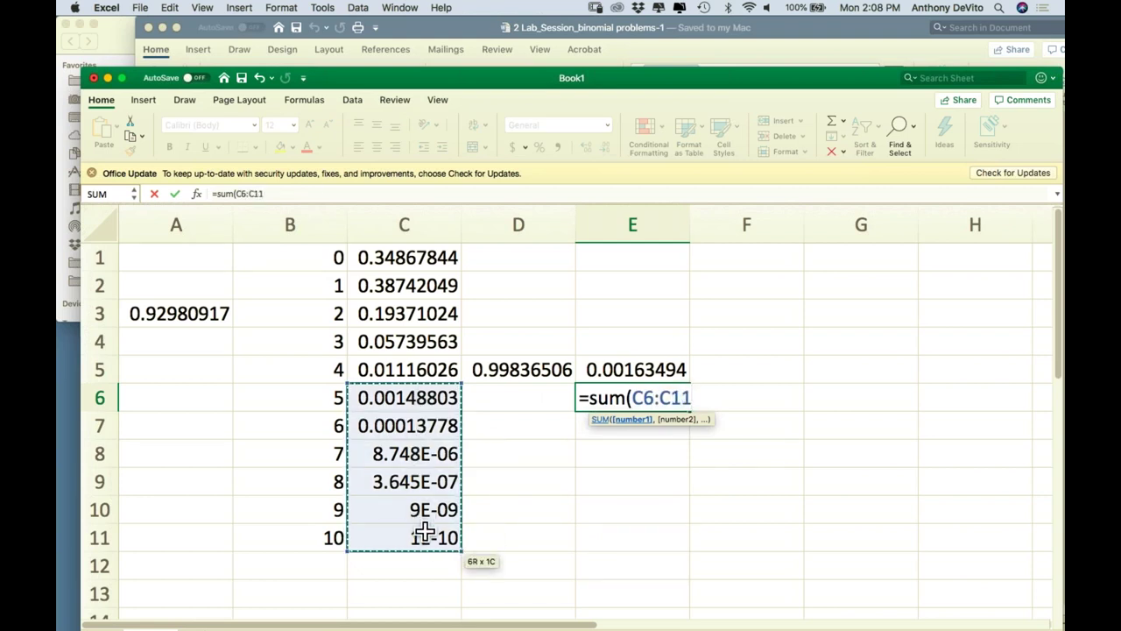
key(Return)
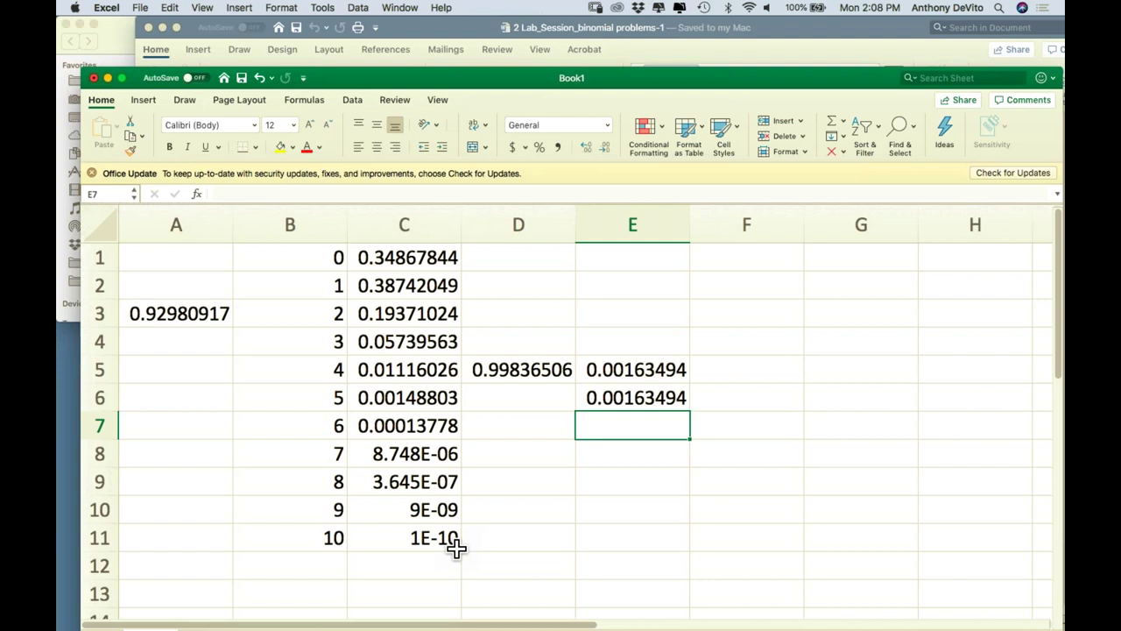
Enter TRUE in cell E2 and FALSE in cell E3 as the two options for the cumulative argument
click(663, 296)
text(True)
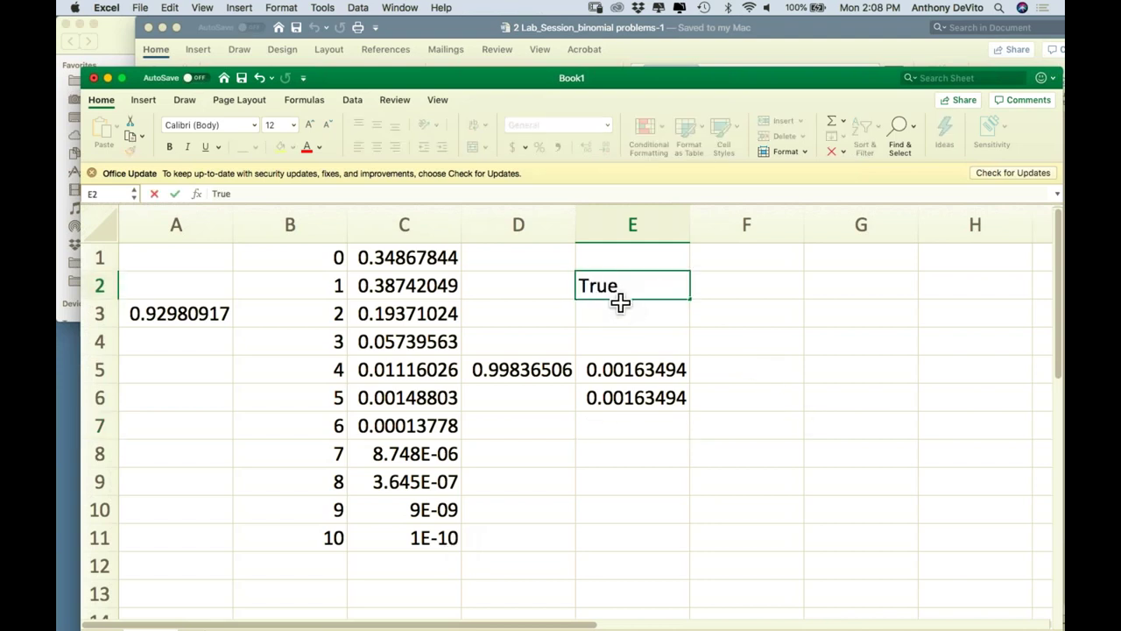
key(Return)
text(FALSE)
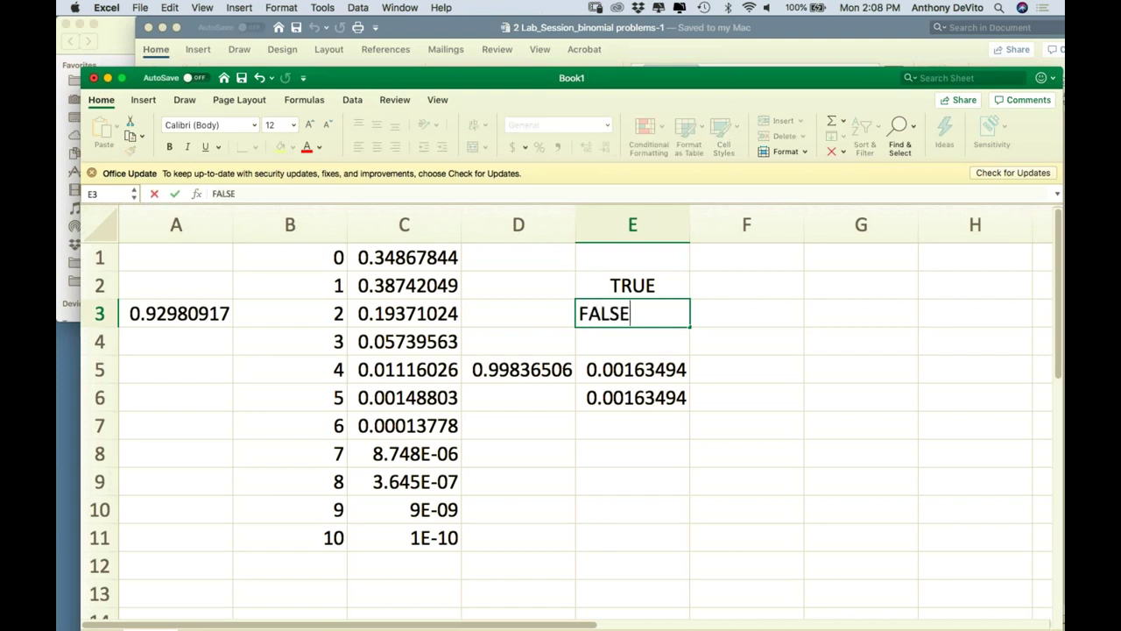
click(746, 284)
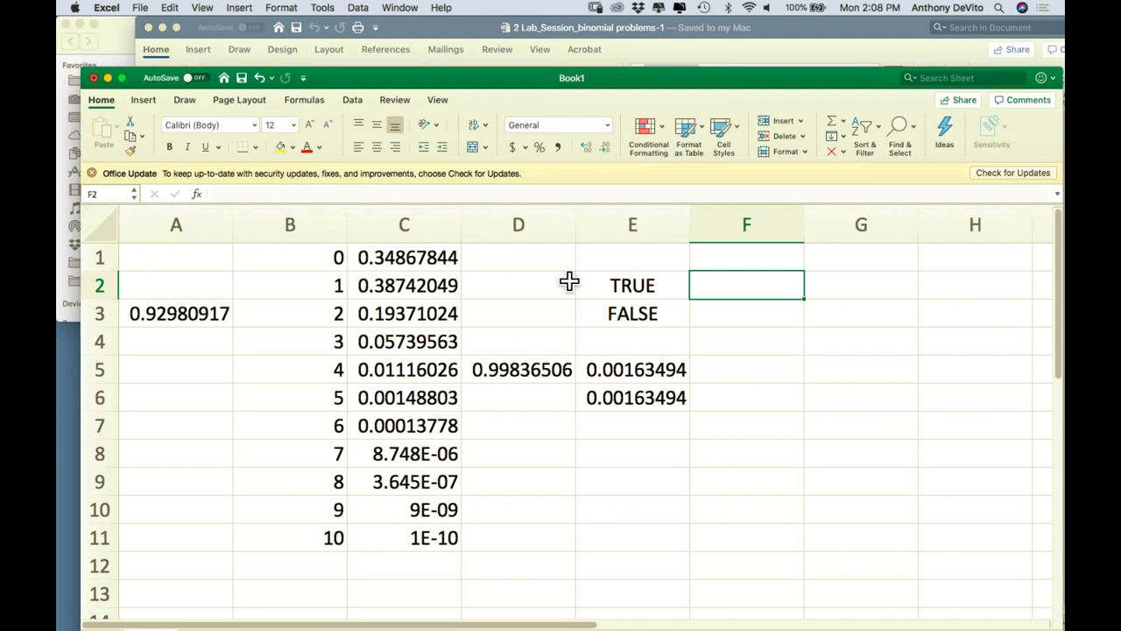
Review the BINOMDIST formula in C1 and enter binomdist(0,10,.1,true) in cell D1 beside it
click(408, 262)
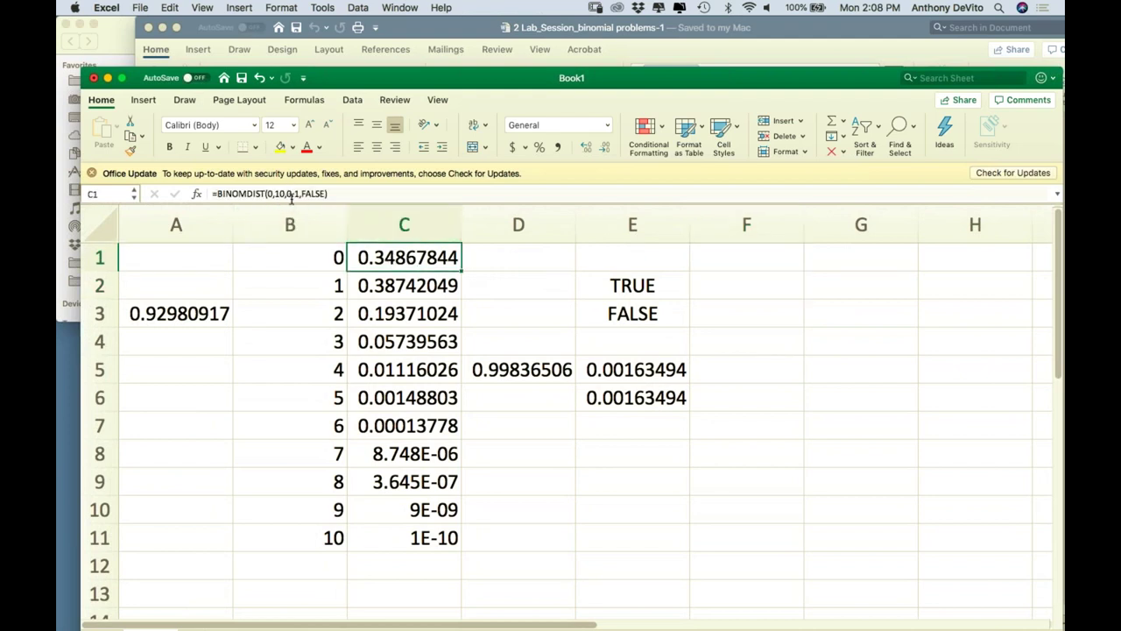
key(Right)
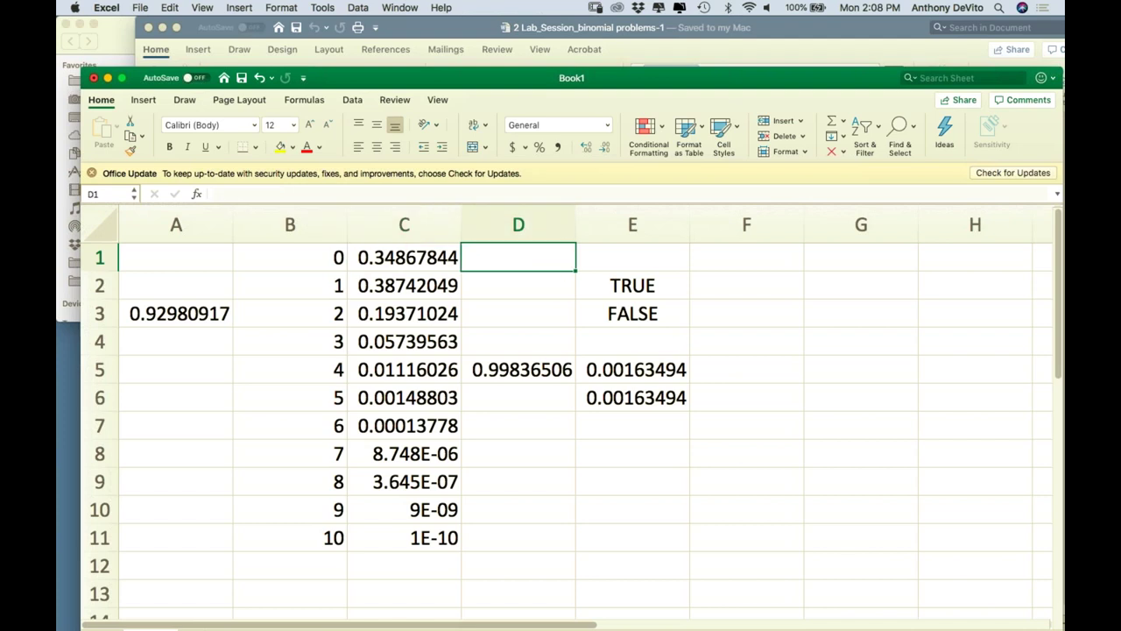
key(F2)
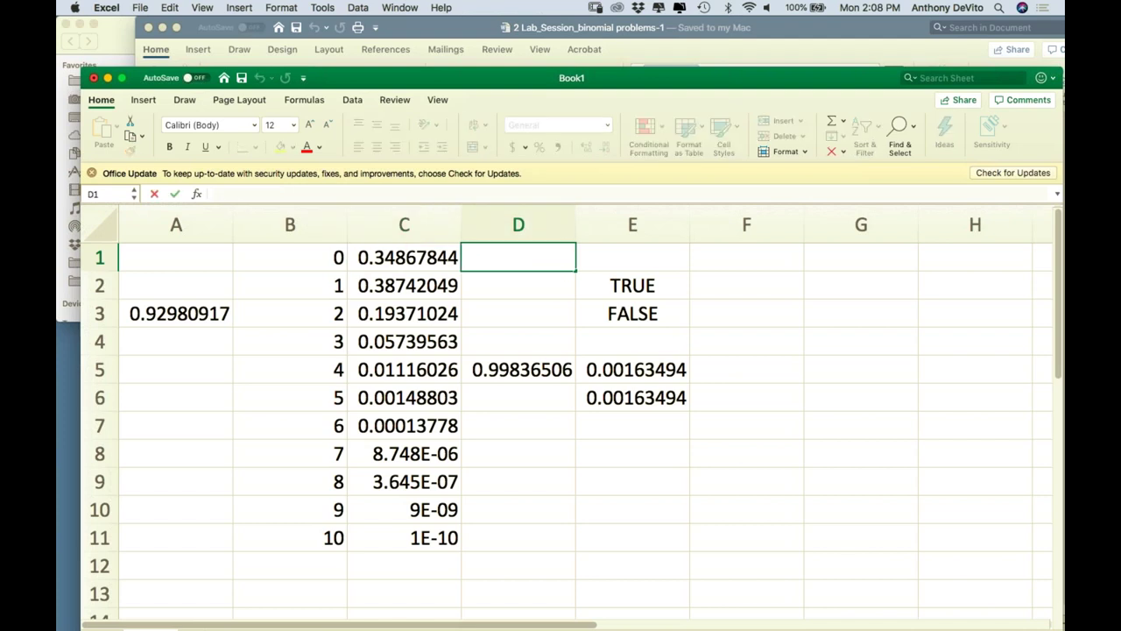
text(binomdist()
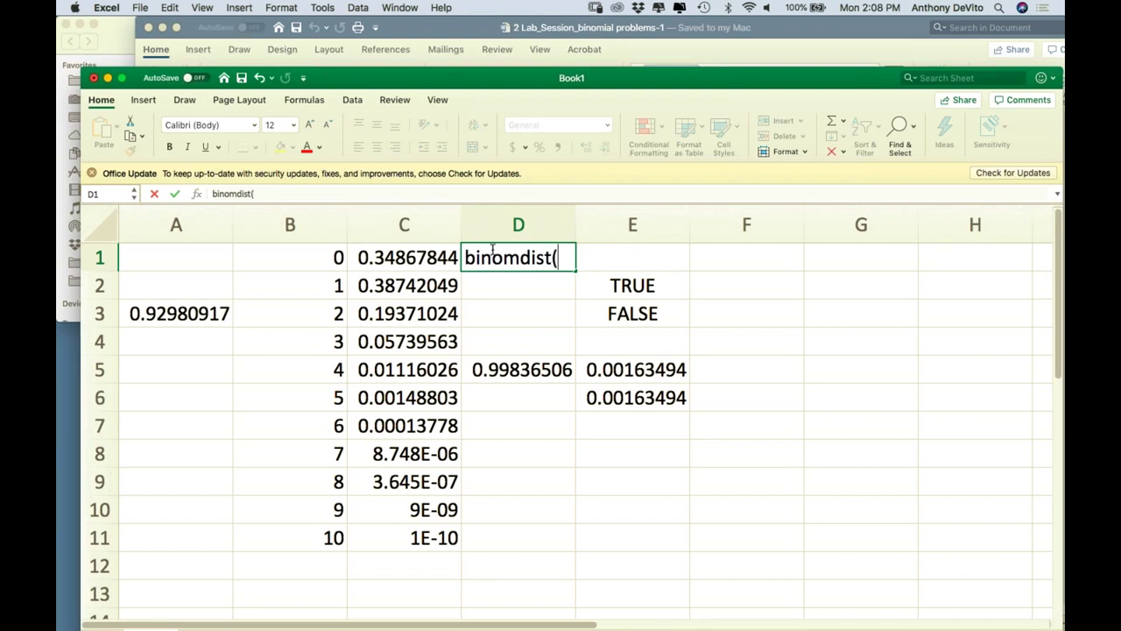
text(0,10.1)
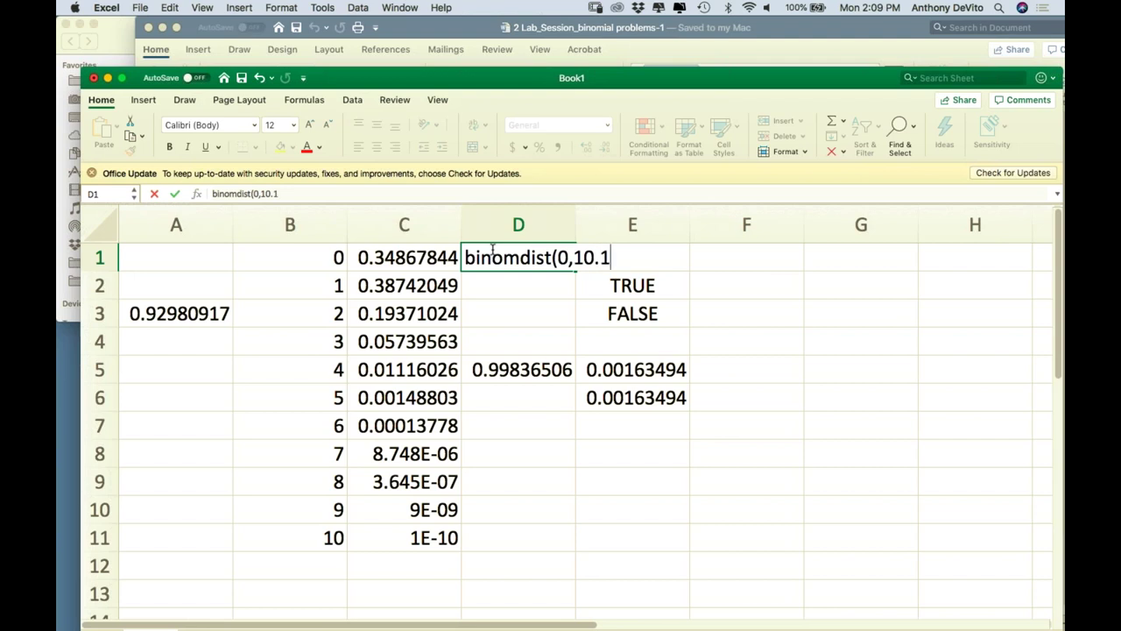
text(,)
key(BackSpace)
key(BackSpace)
key(BackSpace)
text(,.1,true))
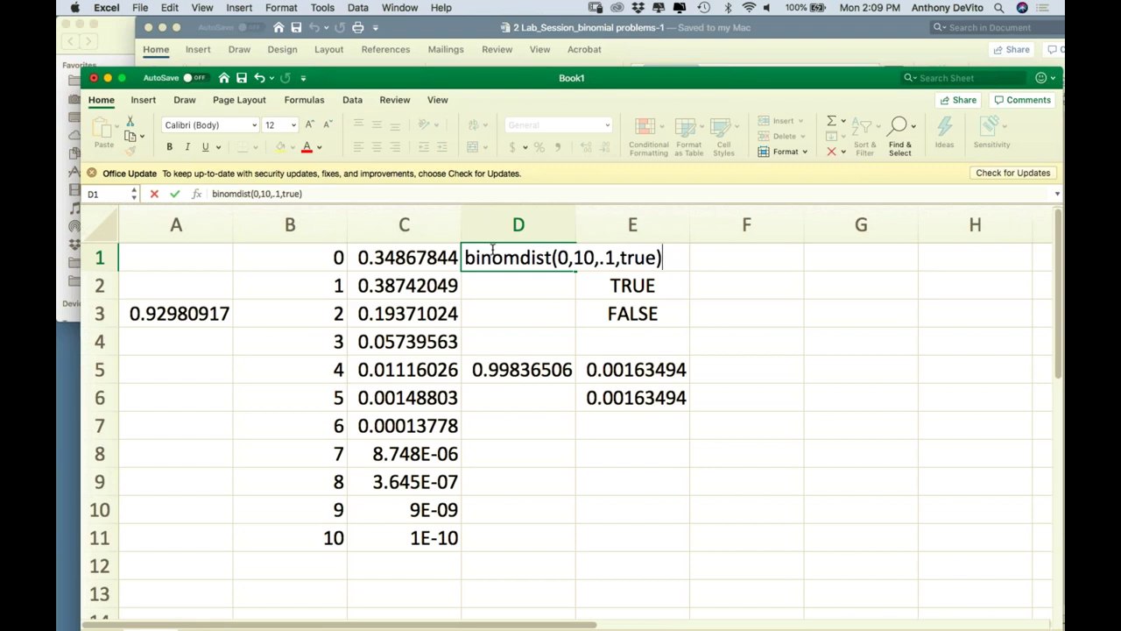
key(Return)
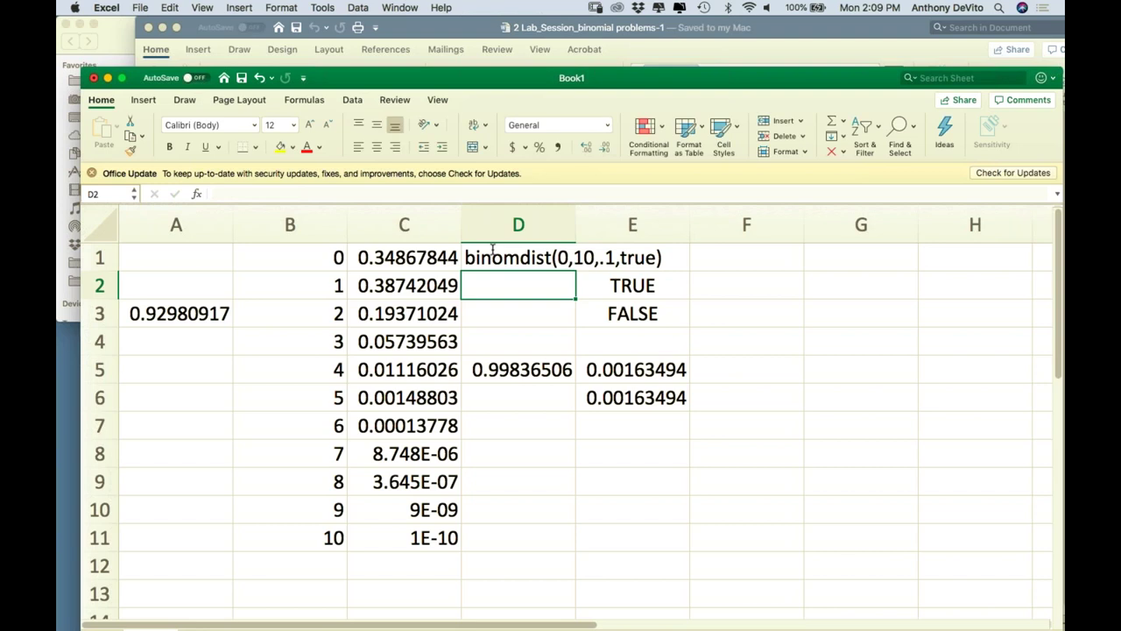
Add an equals sign in front of the binomdist entry in D1 to turn it into a formula
click(492, 252)
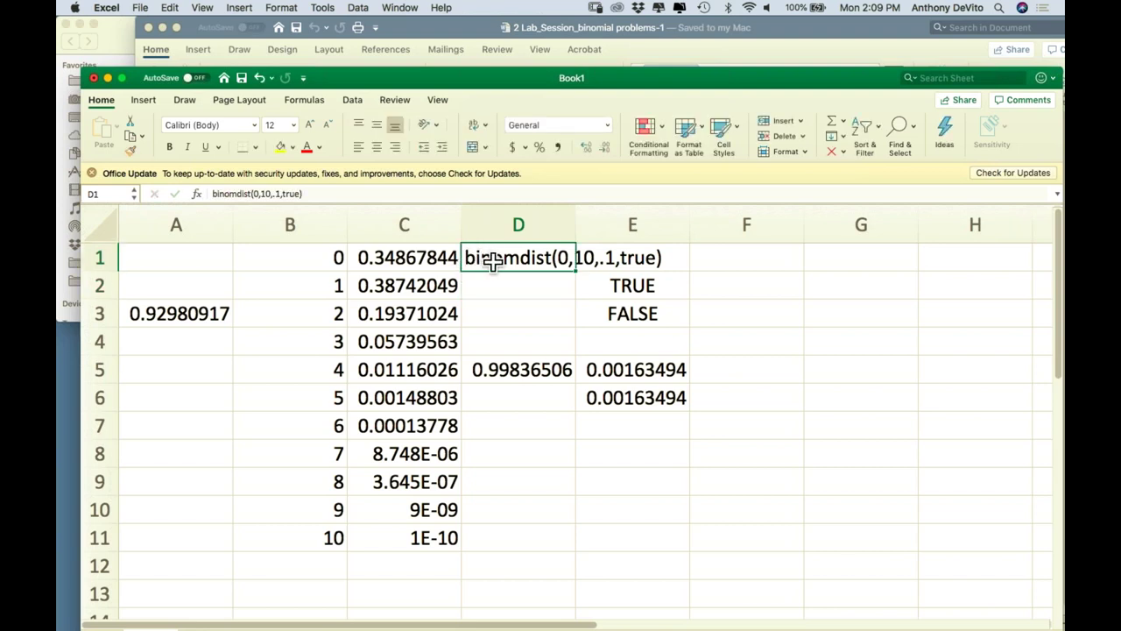
double_click(467, 259)
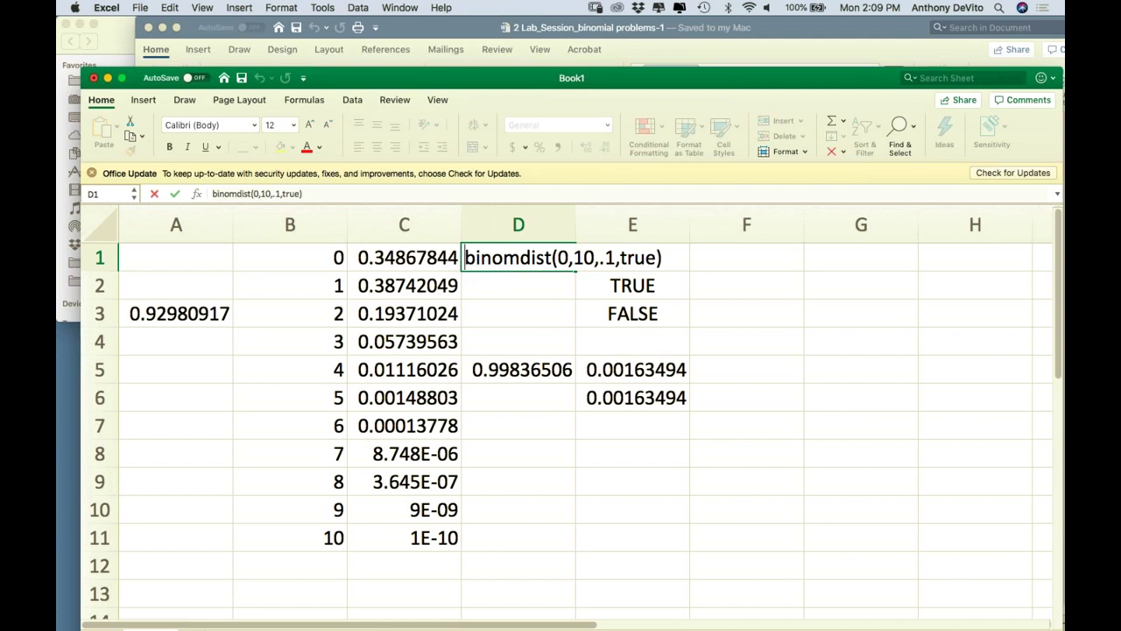
text(=)
key(Return)
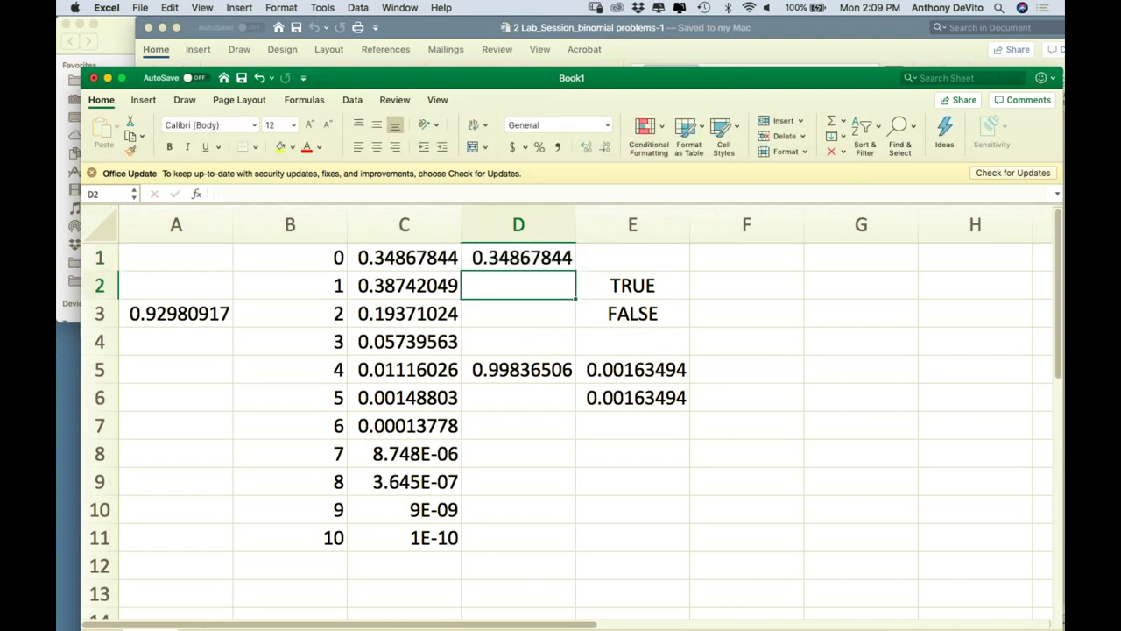
Switch to the Word problem sheet, show problem 2 on teenagers with tattoos, and shift the document window to display its full width
click(563, 44)
scroll(492, 267, down, 4)
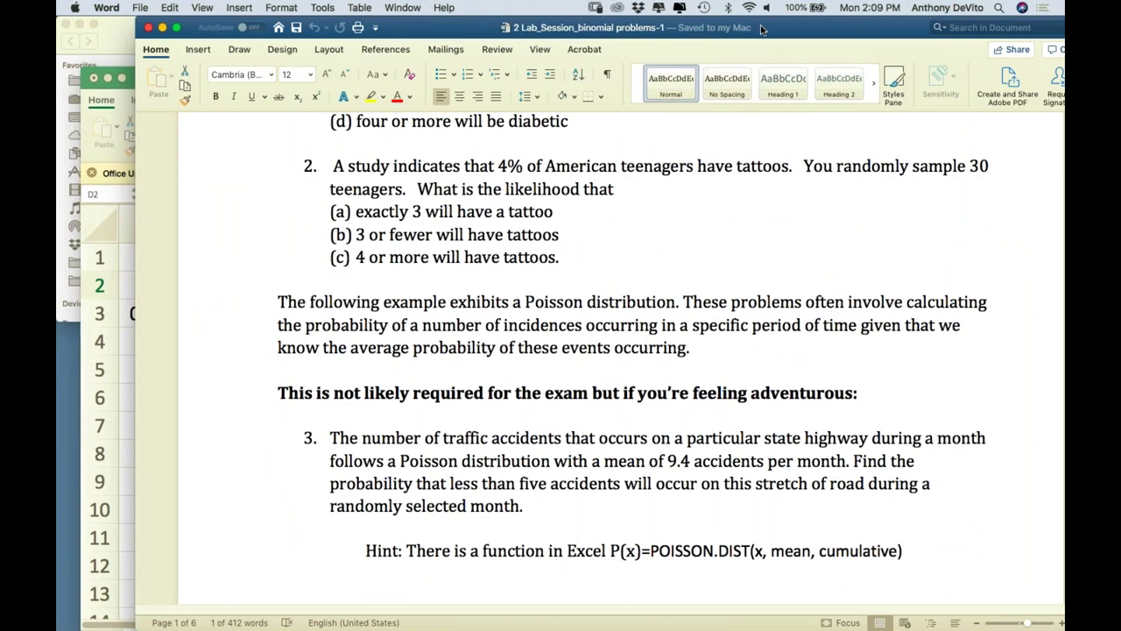
drag(772, 32, 693, 31)
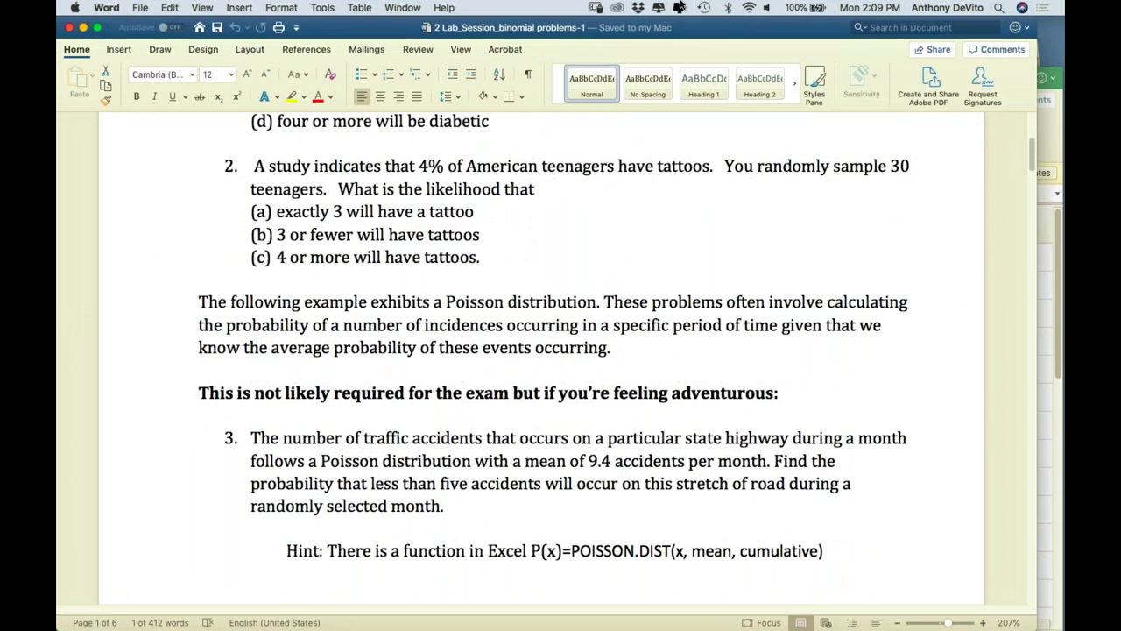